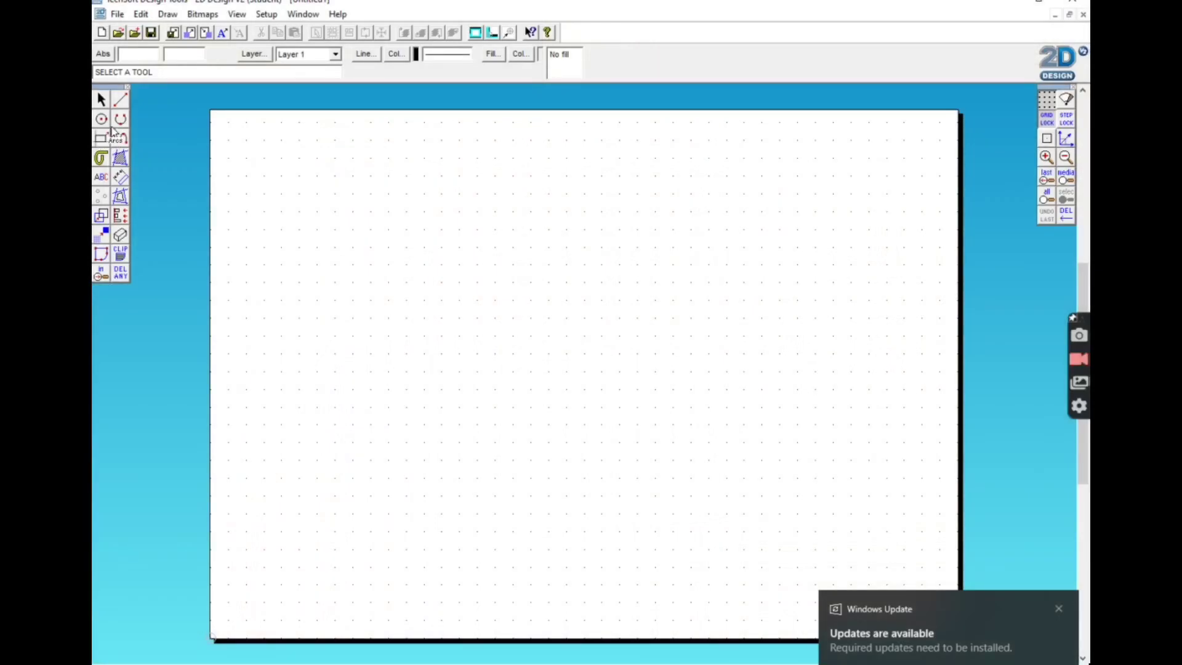
Draw a short horizontal line near the top-left with a small rectangle below it.
{"action": "left_click", "coordinate": [121, 102]}
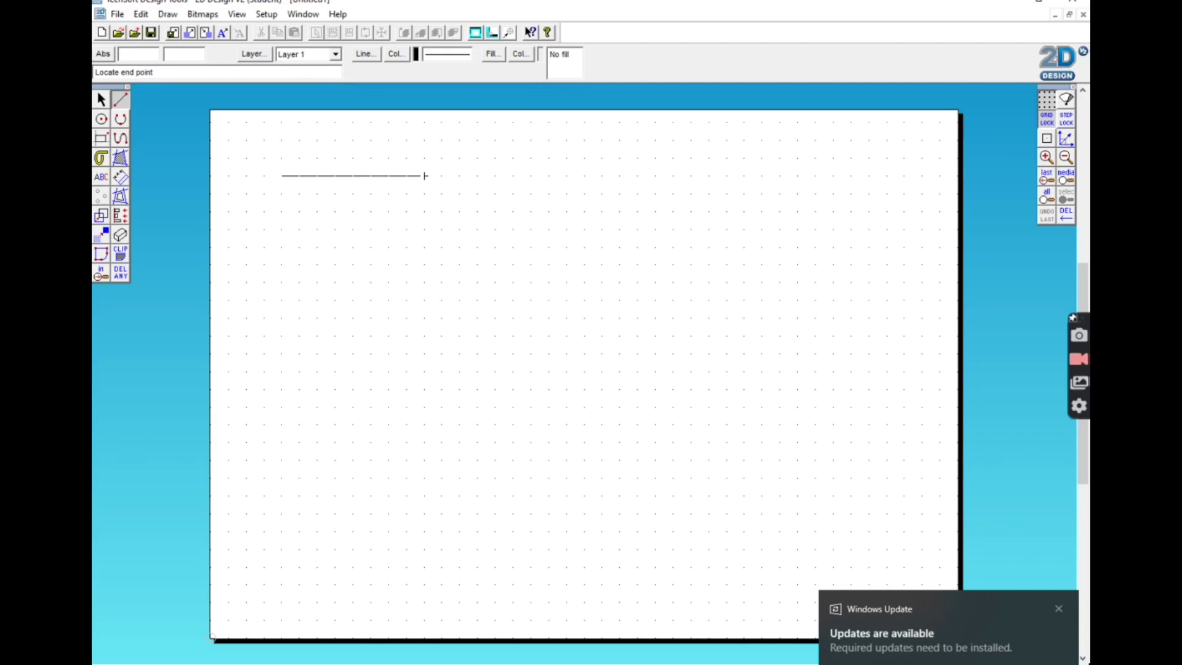
{"action": "left_click", "coordinate": [425, 176]}
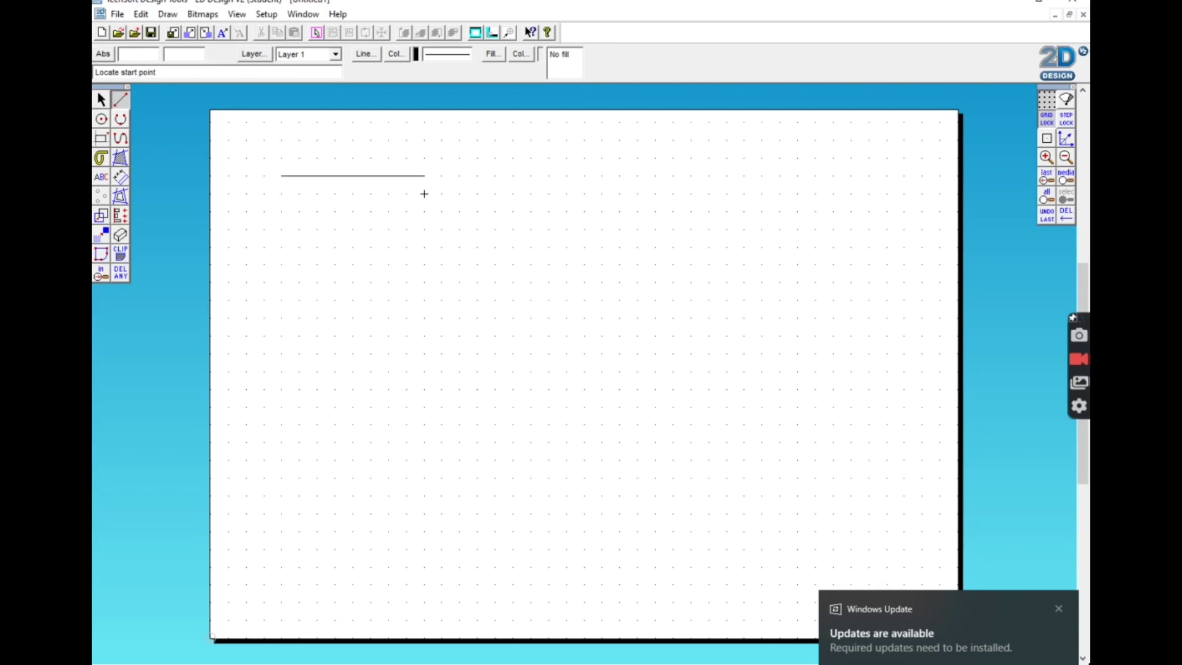
{"action": "left_click", "coordinate": [101, 138]}
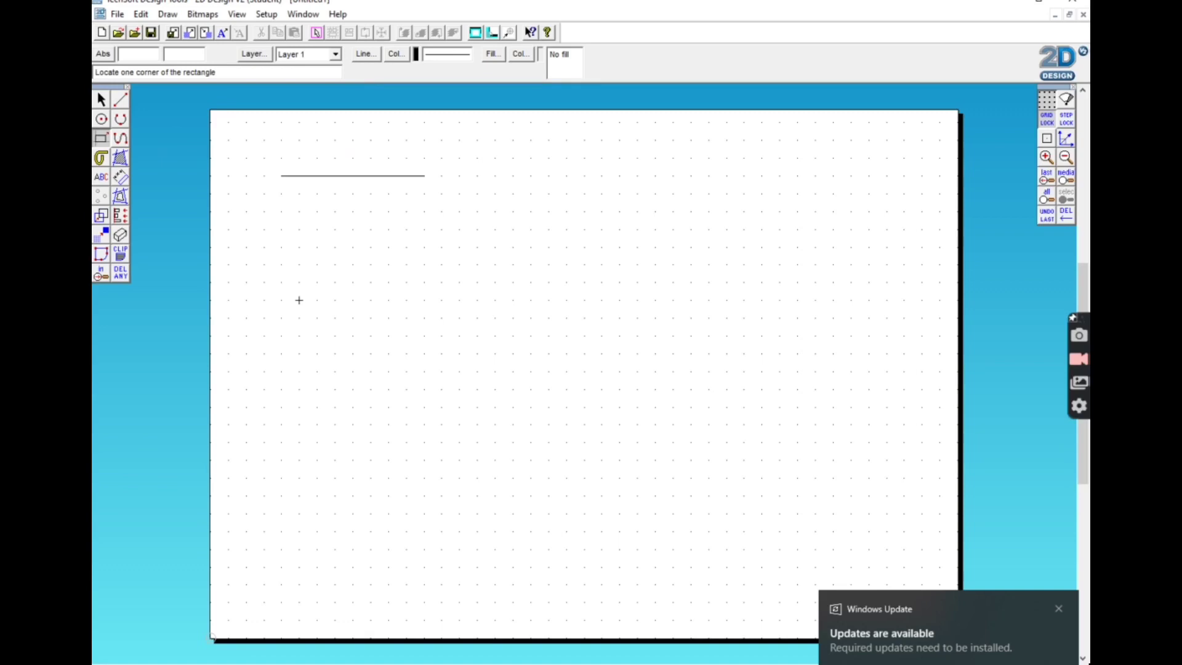
{"action": "left_click", "coordinate": [282, 300]}
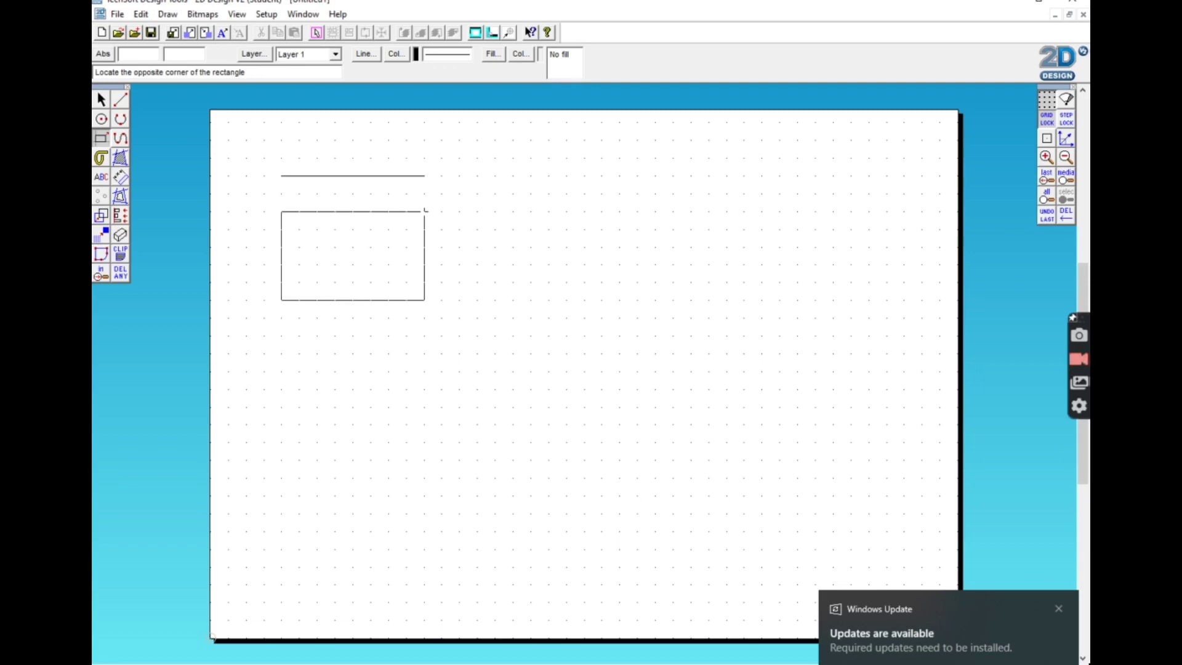
{"action": "left_click", "coordinate": [425, 211]}
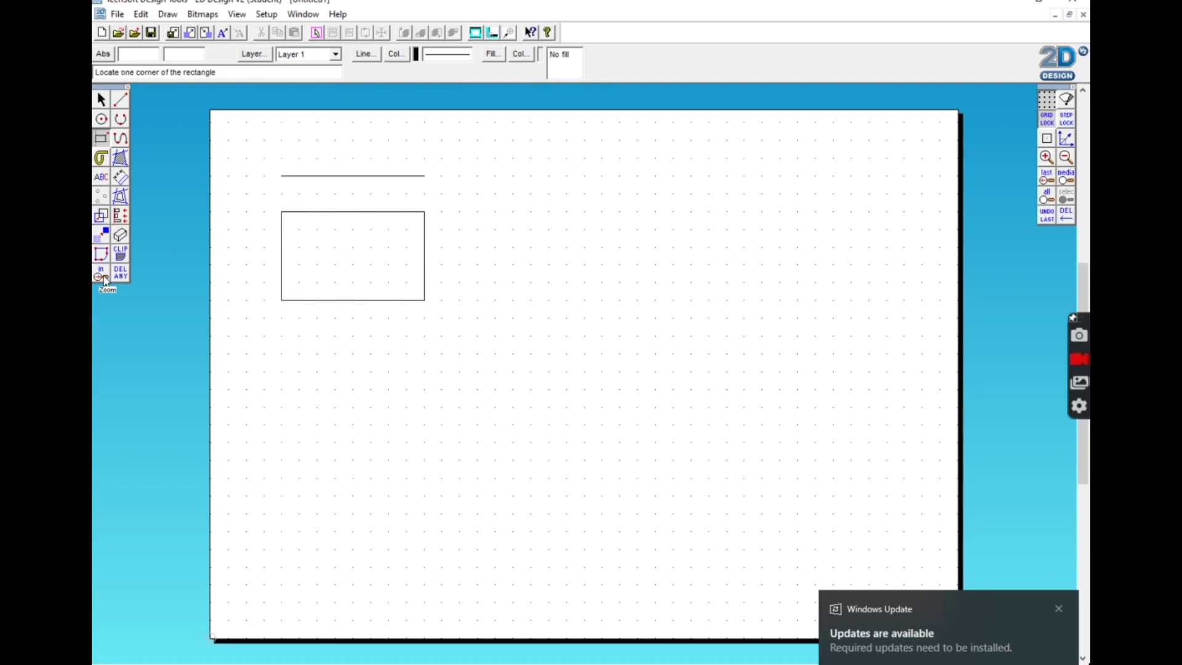
Delete the whole rectangle with DEL ANY, then undo the deletion.
{"action": "left_click", "coordinate": [120, 274]}
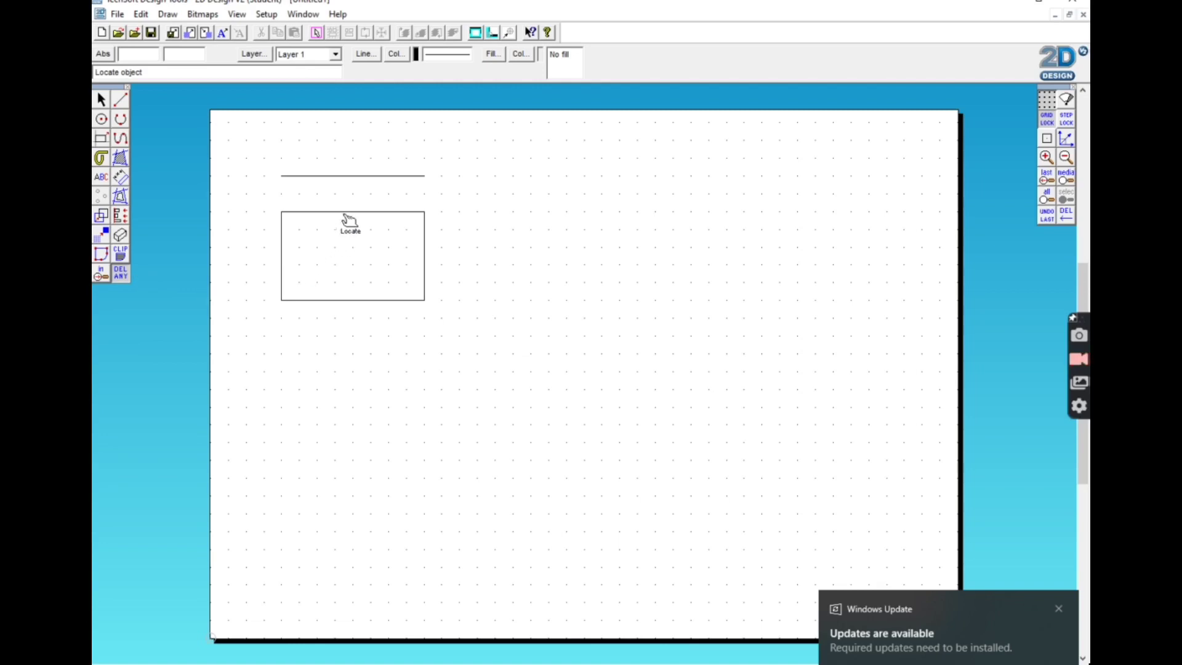
{"action": "left_click", "coordinate": [347, 215]}
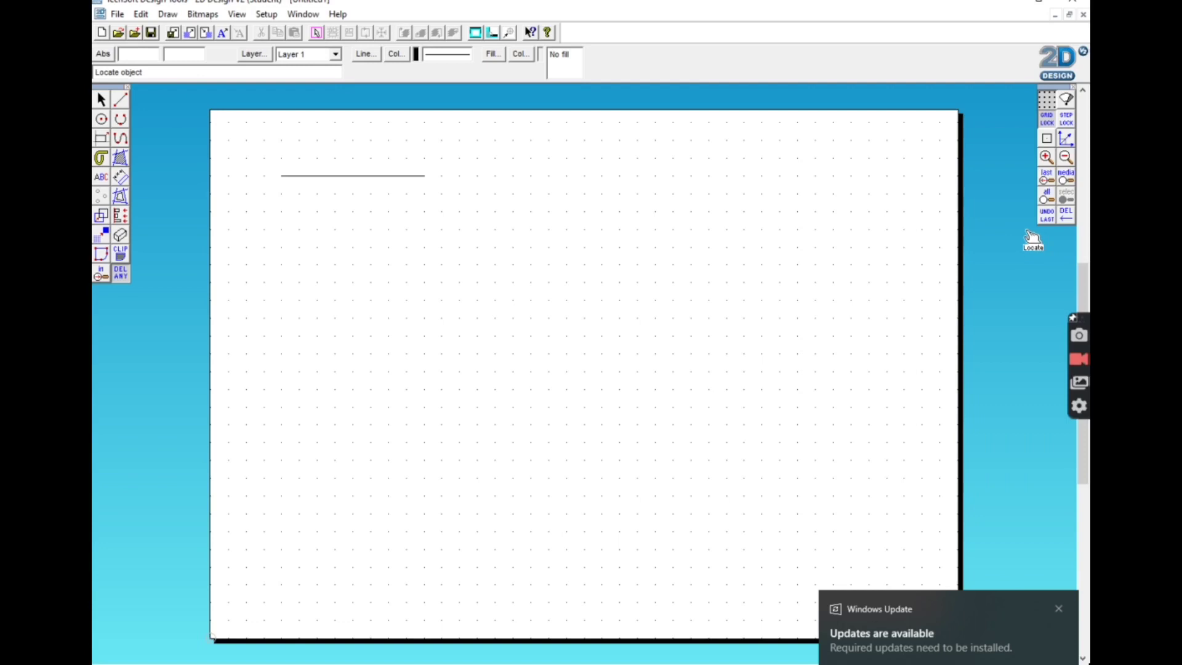
{"action": "left_click", "coordinate": [1046, 216]}
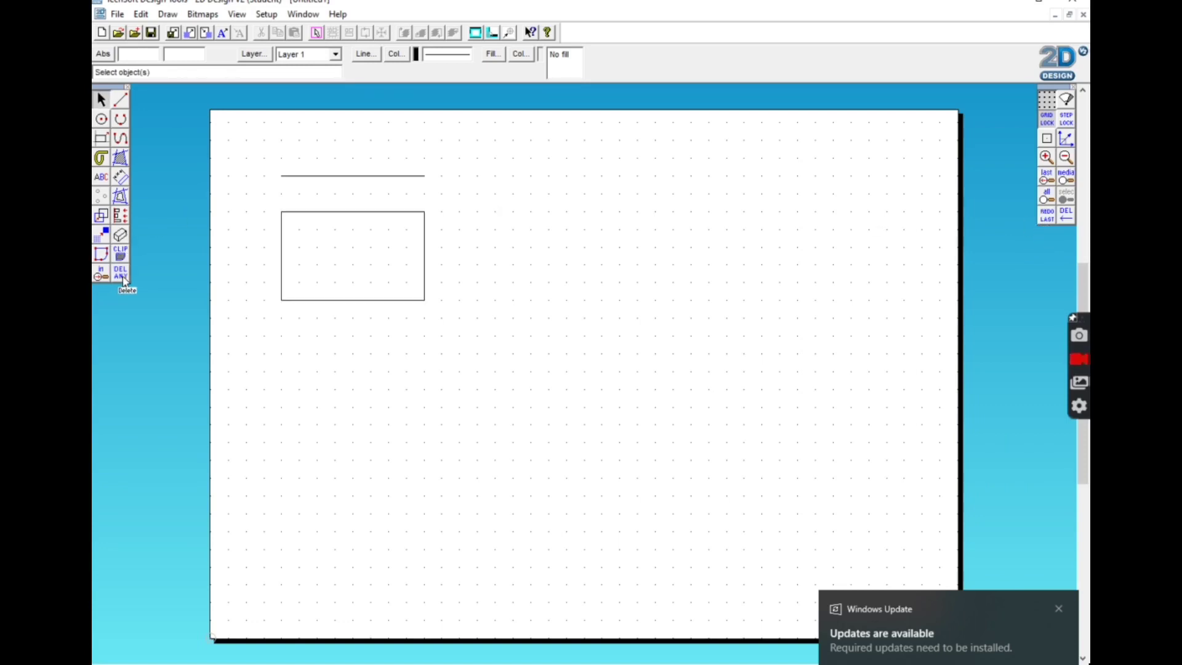
Erase the rectangle's four edges and the horizontal line one by one with partial delete.
{"action": "left_click", "coordinate": [124, 280]}
{"action": "left_click", "coordinate": [124, 280]}
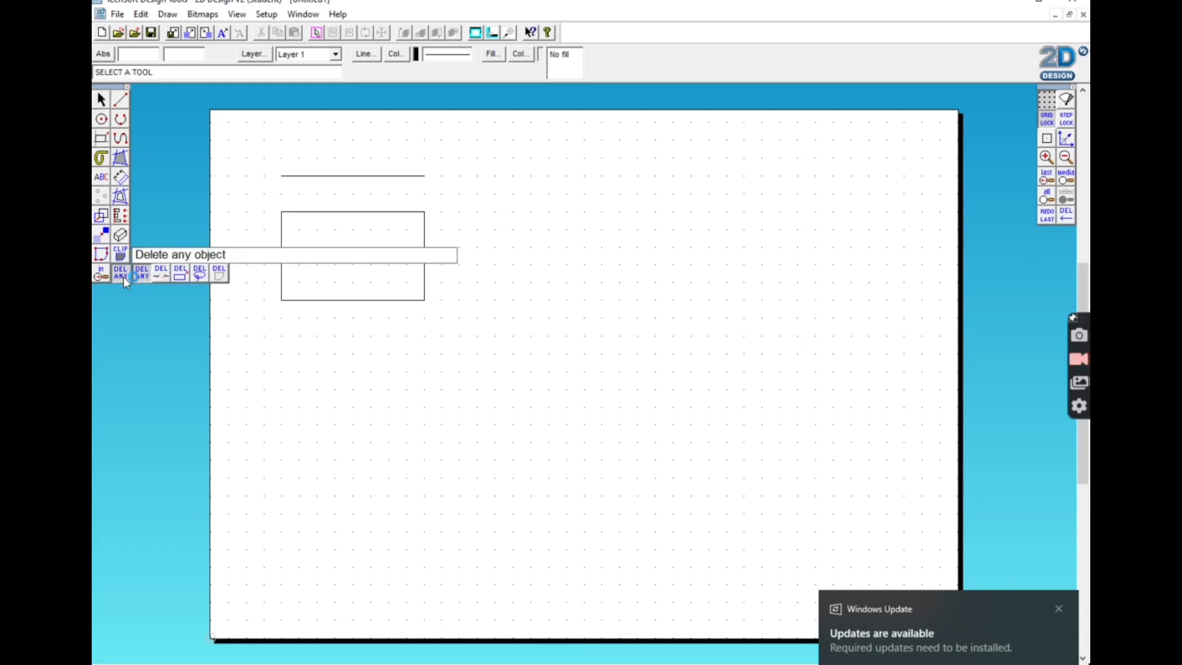
{"action": "left_click", "coordinate": [160, 279]}
{"action": "left_click", "coordinate": [337, 303]}
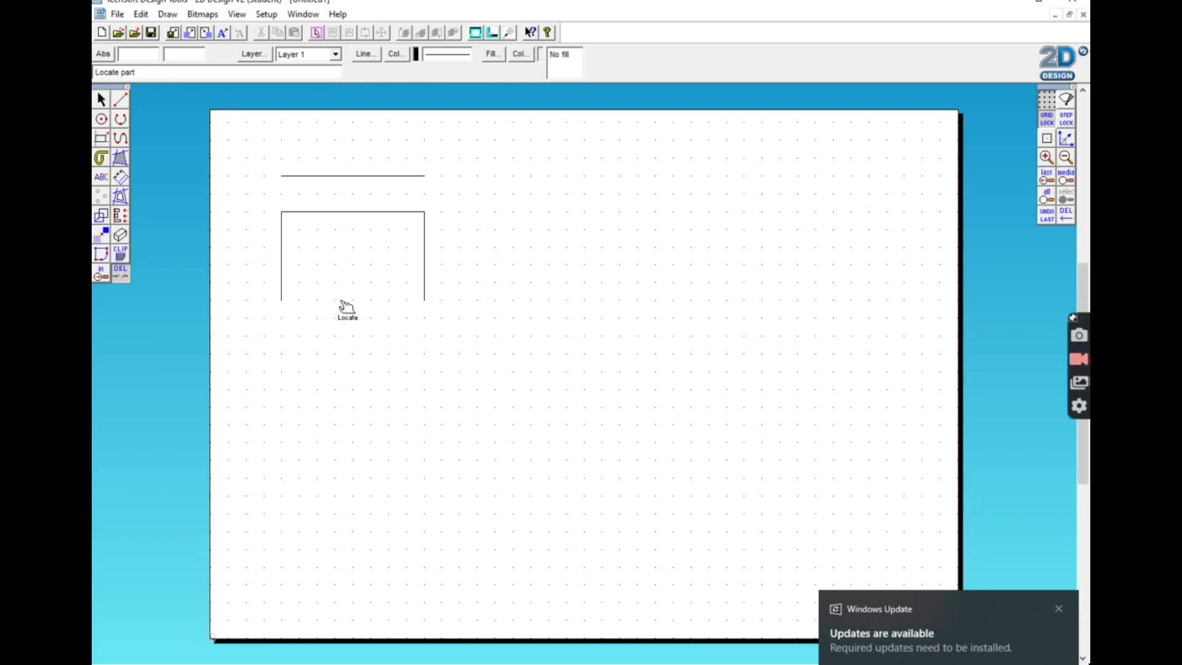
{"action": "left_click", "coordinate": [290, 263]}
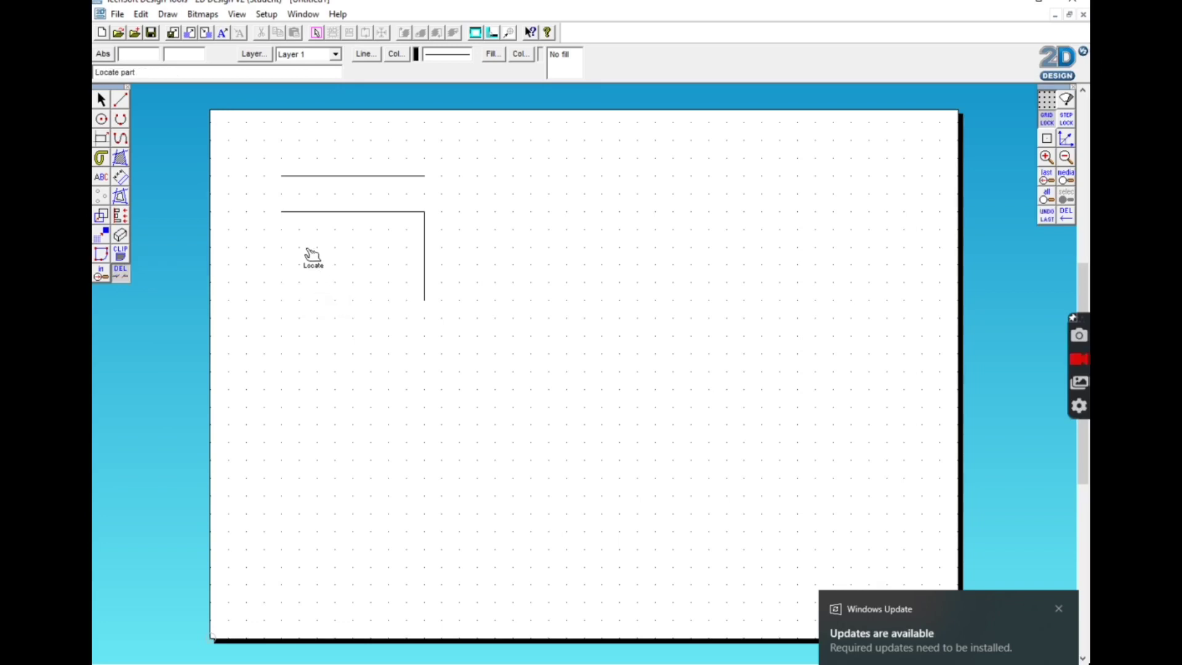
{"action": "left_click", "coordinate": [346, 222]}
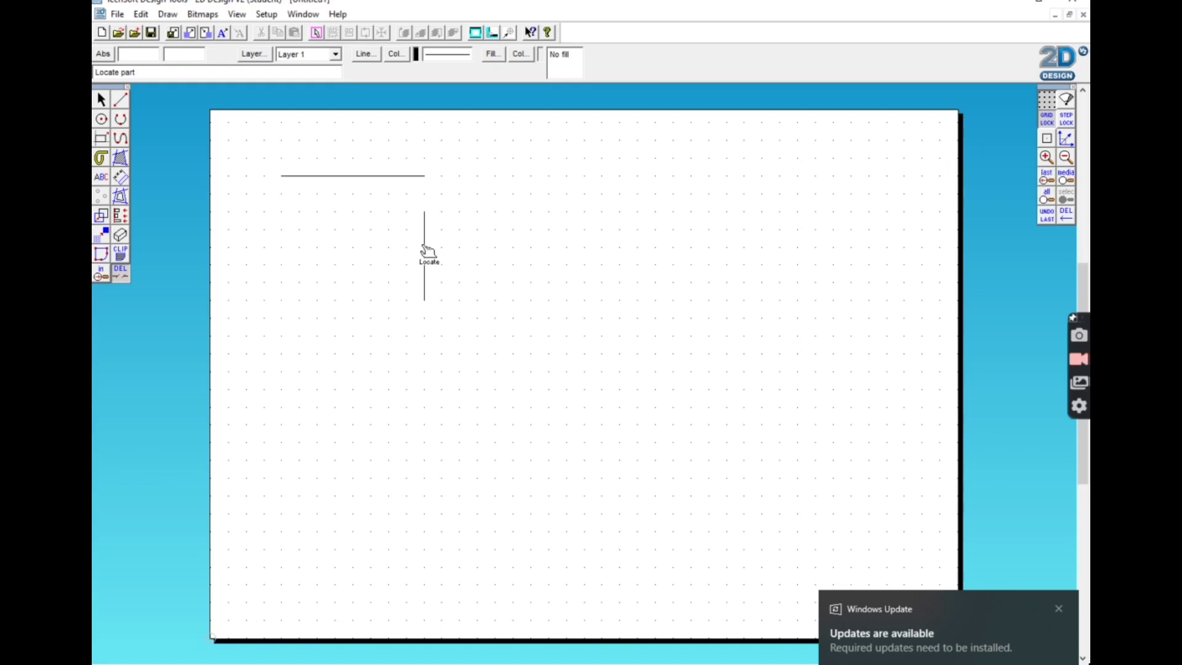
{"action": "left_click", "coordinate": [425, 249]}
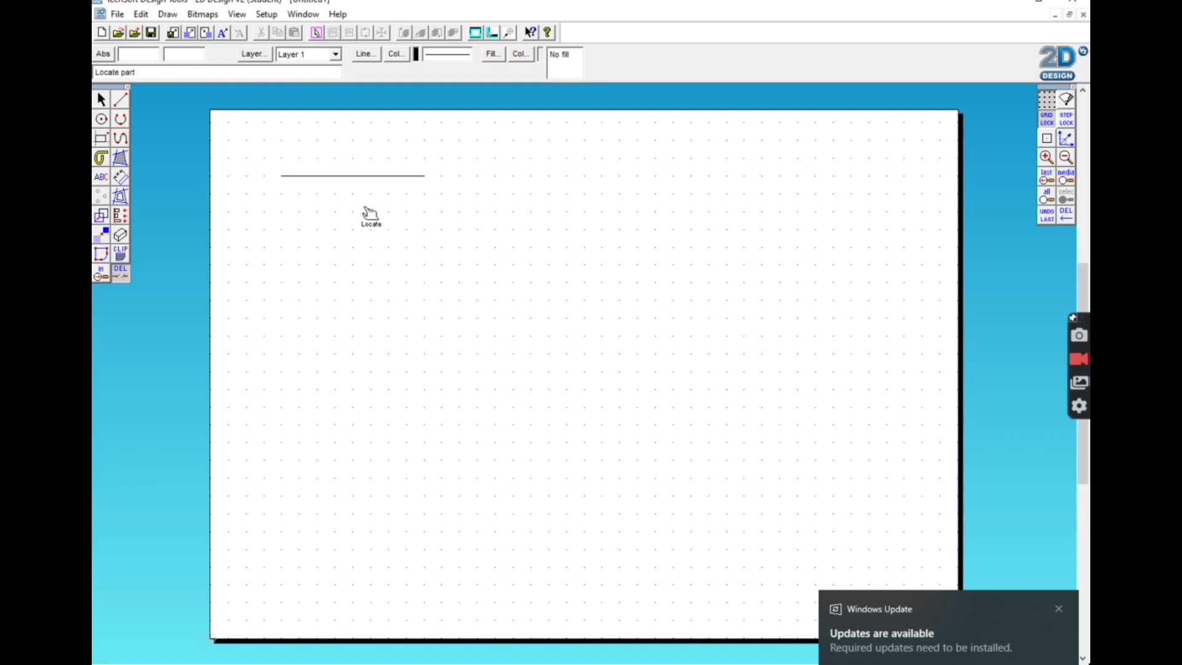
{"action": "left_click", "coordinate": [369, 177]}
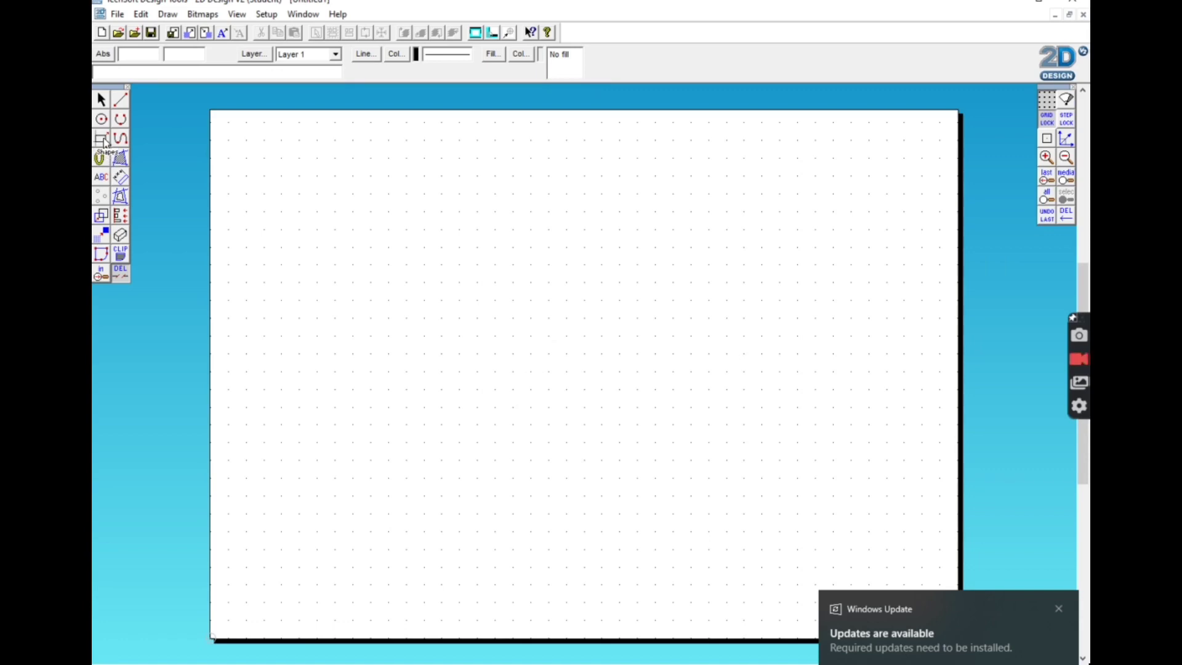
Draw the house body, the garage beside it and the garage door rectangle.
{"action": "left_click", "coordinate": [101, 138]}
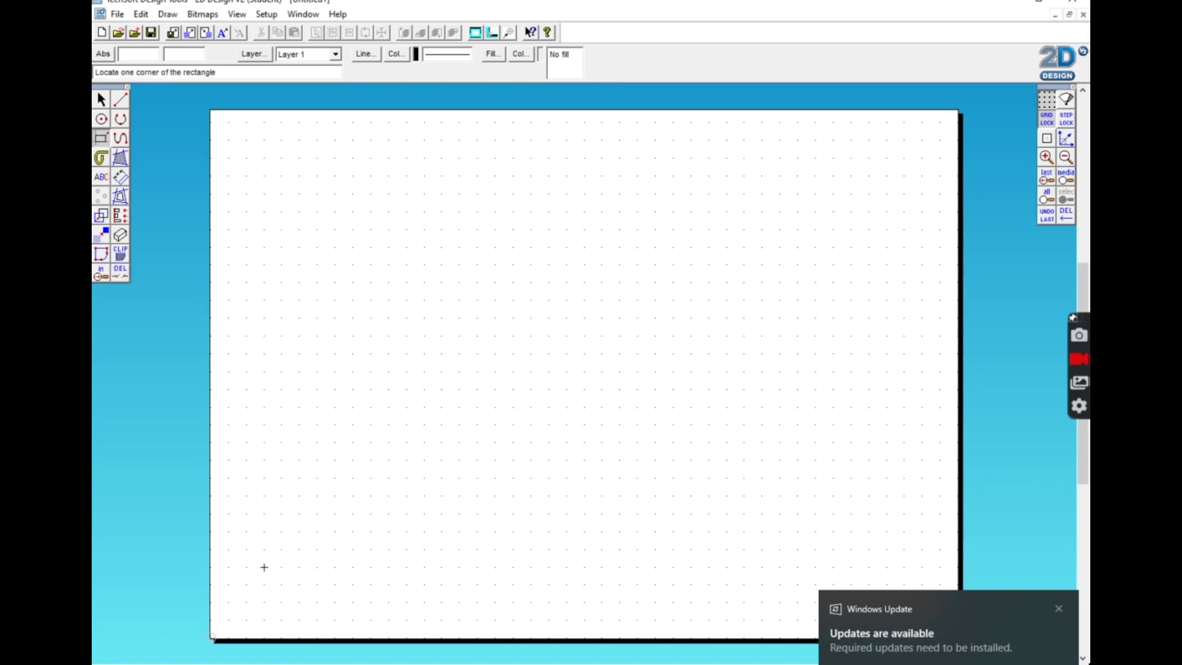
{"action": "left_click", "coordinate": [264, 567]}
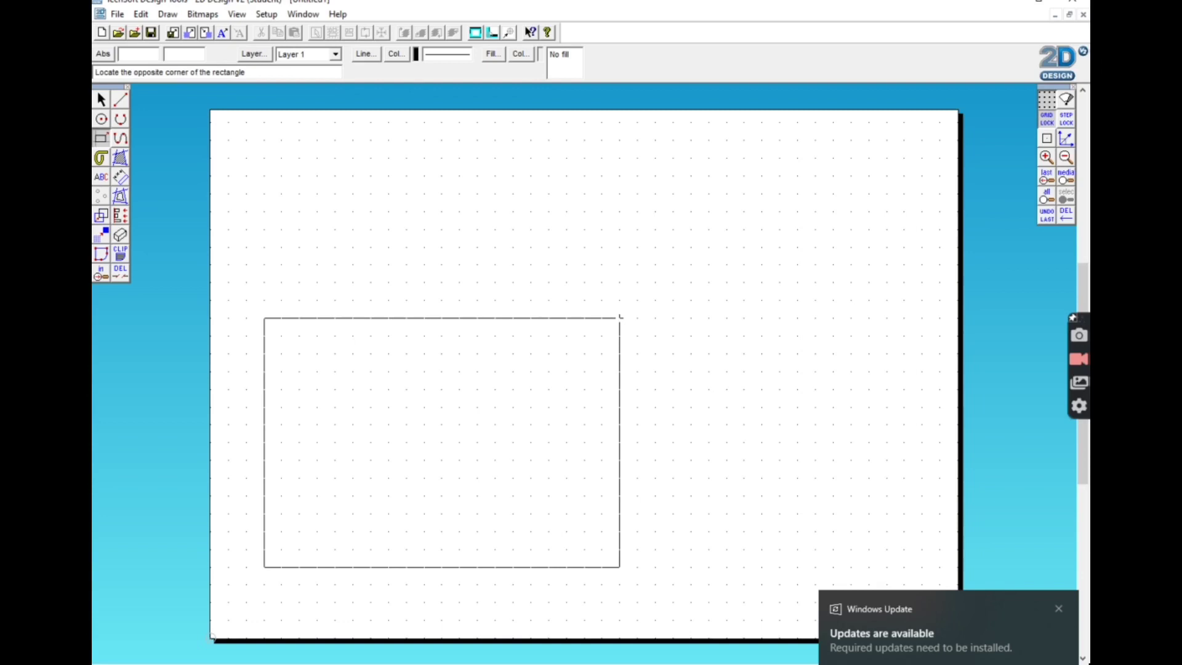
{"action": "left_click", "coordinate": [620, 319]}
{"action": "left_click", "coordinate": [620, 407]}
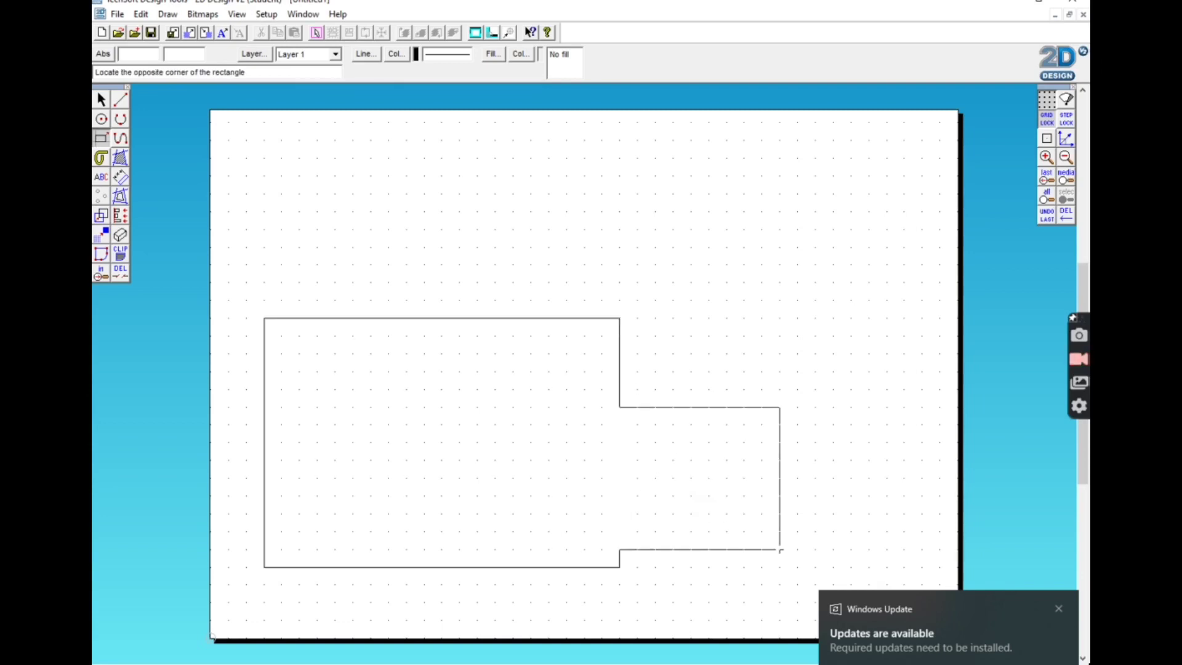
{"action": "left_click", "coordinate": [780, 567]}
{"action": "left_click", "coordinate": [638, 567]}
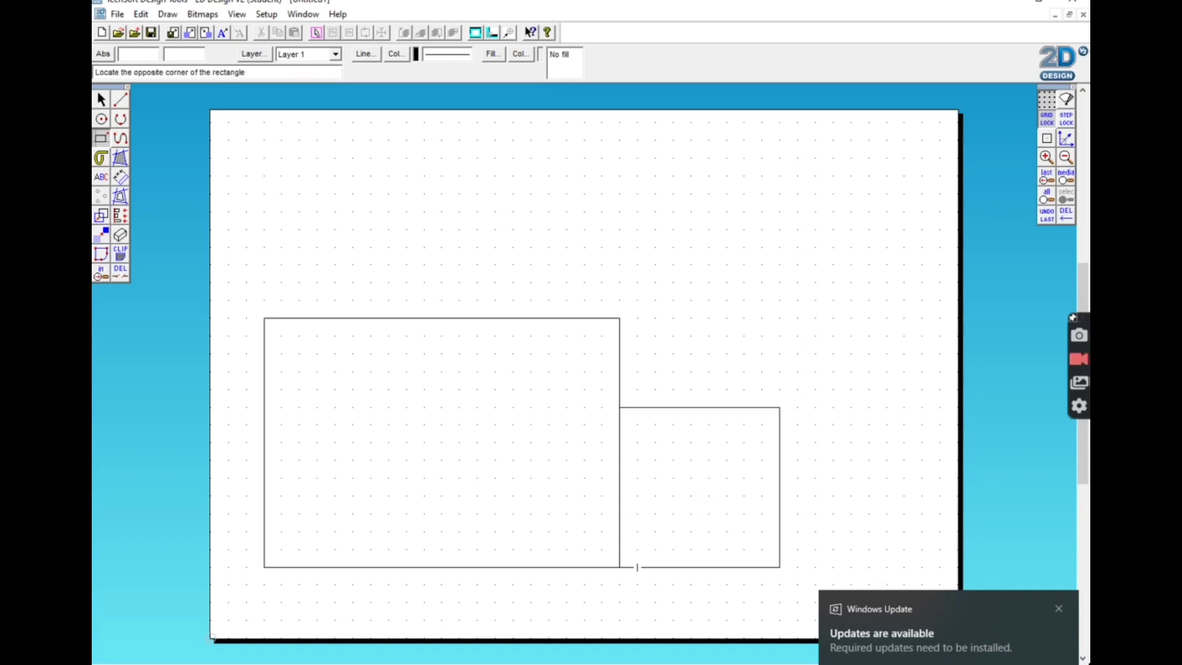
{"action": "left_click", "coordinate": [761, 425]}
Add horizontal slats across the garage door and draw the left roof slope.
{"action": "left_click", "coordinate": [121, 99]}
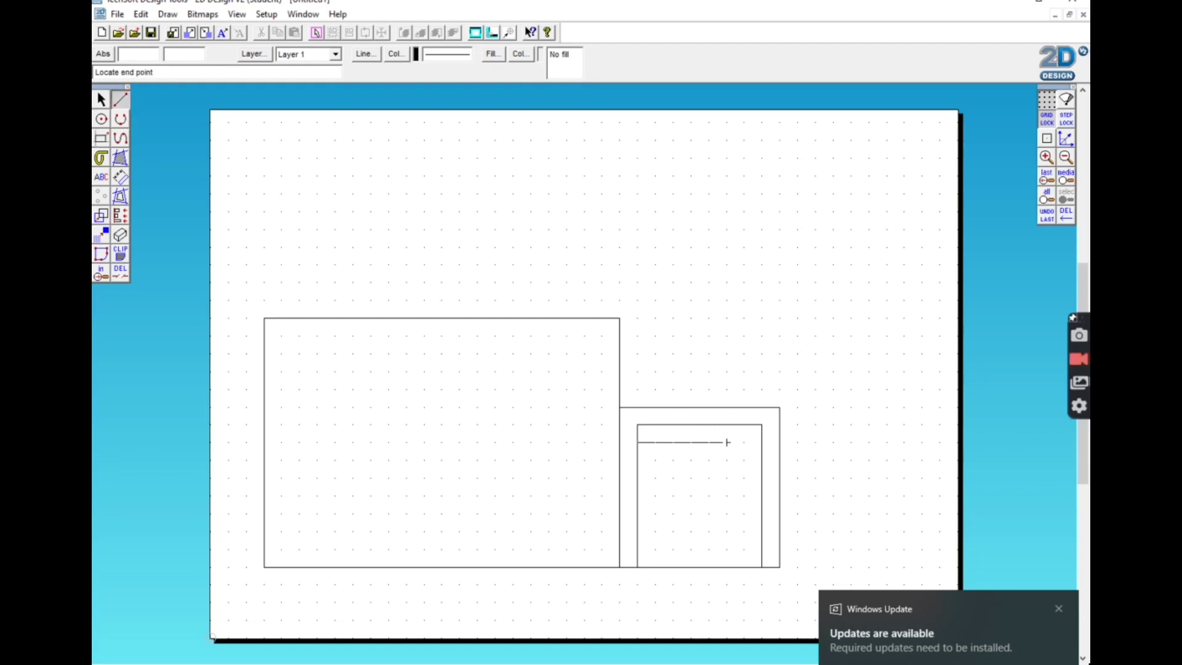
{"action": "left_click", "coordinate": [762, 442]}
{"action": "left_click", "coordinate": [637, 459]}
{"action": "left_click", "coordinate": [761, 459]}
{"action": "left_click", "coordinate": [637, 478]}
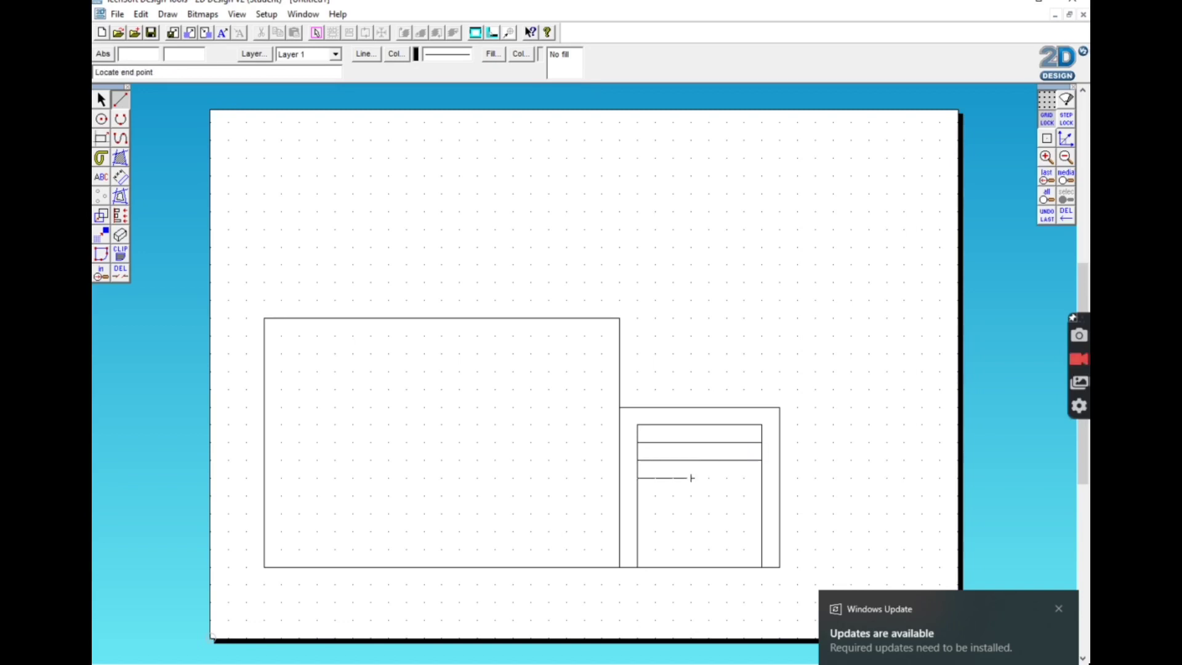
{"action": "left_click", "coordinate": [762, 477]}
{"action": "left_click", "coordinate": [637, 496]}
{"action": "left_click", "coordinate": [761, 496]}
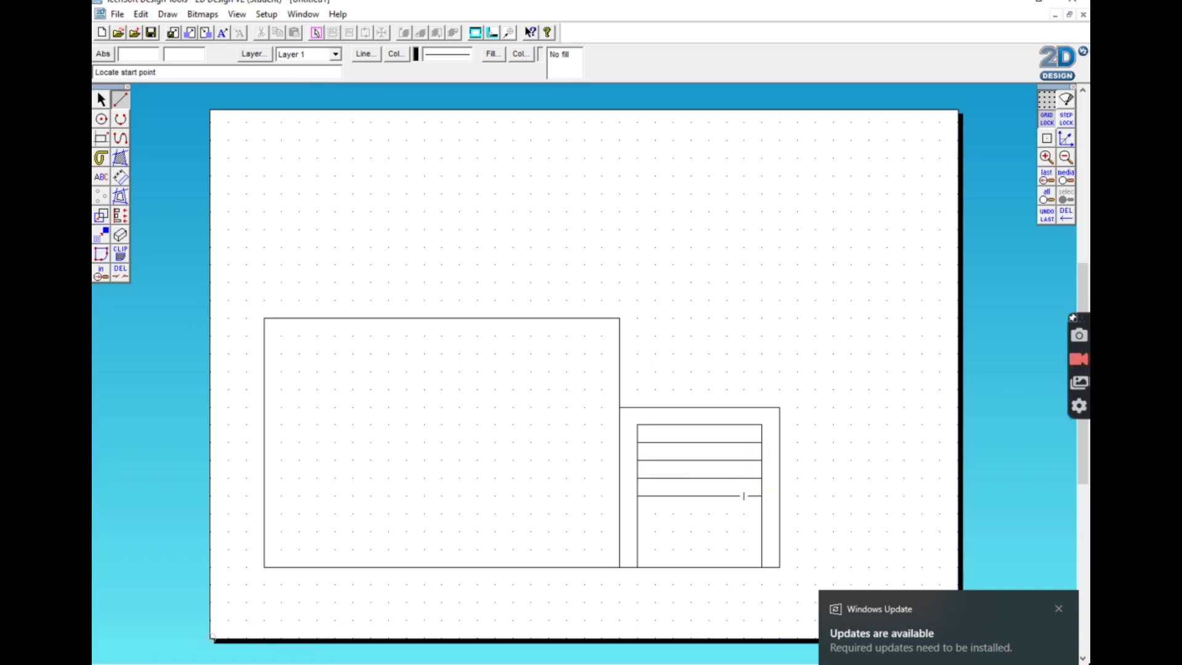
{"action": "left_click", "coordinate": [638, 514]}
{"action": "left_click", "coordinate": [762, 513]}
{"action": "left_click", "coordinate": [637, 532]}
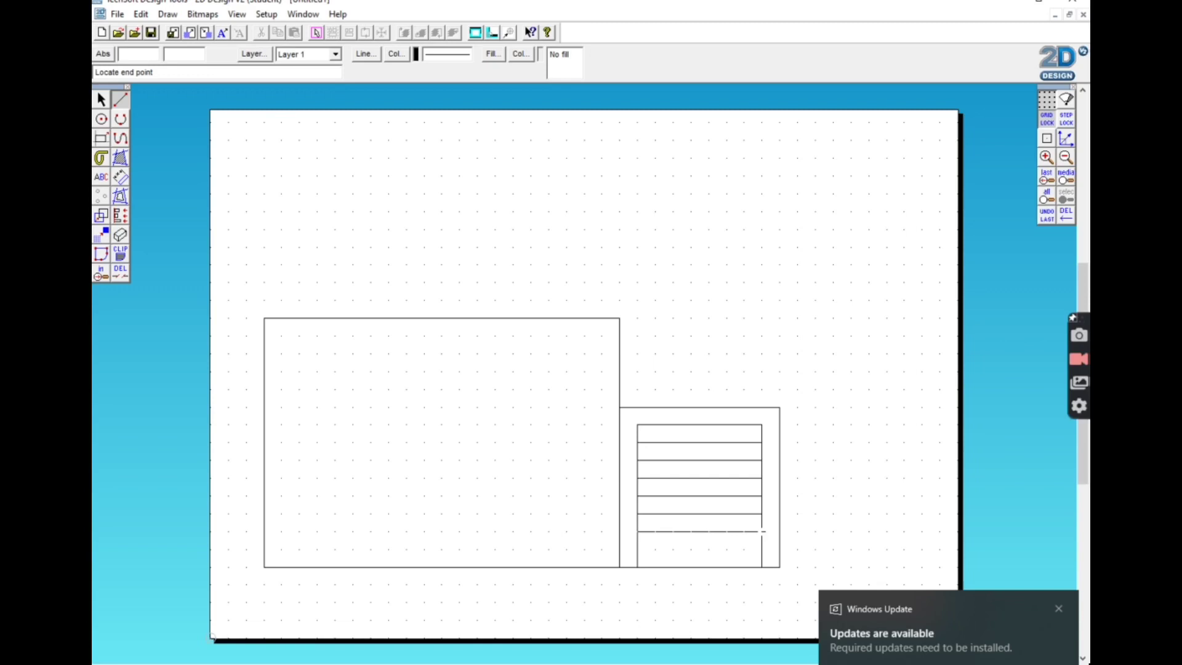
{"action": "left_click", "coordinate": [761, 532]}
{"action": "left_click", "coordinate": [638, 549]}
{"action": "left_click", "coordinate": [762, 549]}
{"action": "left_click", "coordinate": [264, 317]}
{"action": "left_click", "coordinate": [299, 265]}
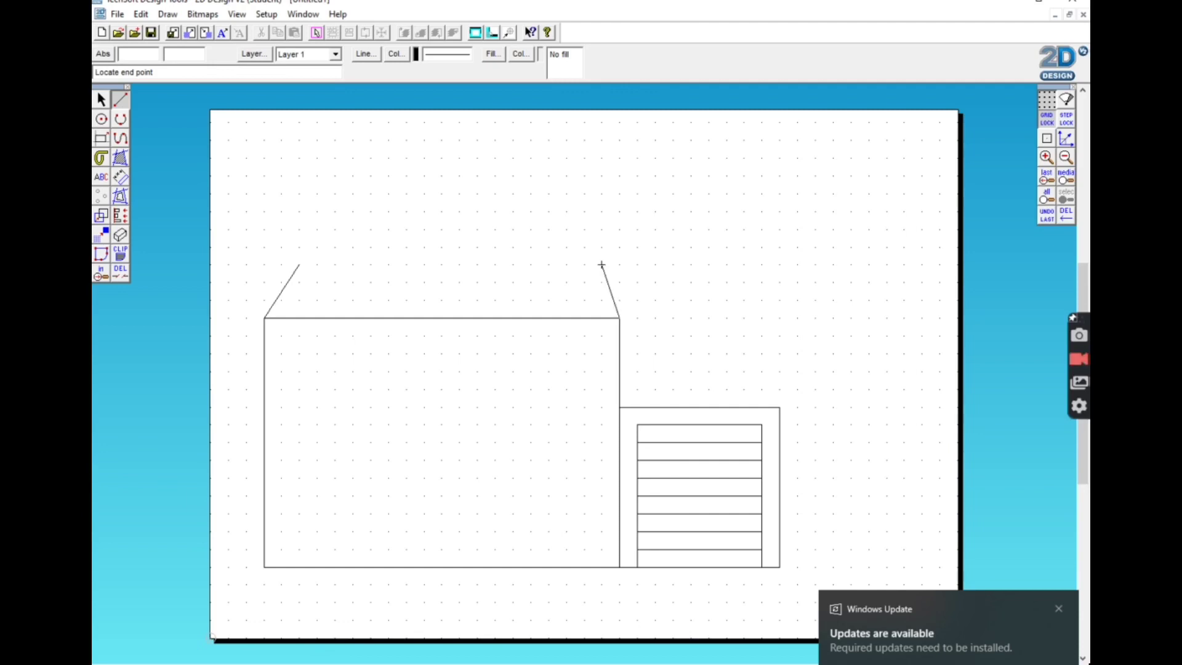
Close the roof with the right slope and top, and add two horizontal tile lines.
{"action": "left_click", "coordinate": [584, 265]}
{"action": "left_click", "coordinate": [584, 265]}
{"action": "left_click", "coordinate": [300, 264]}
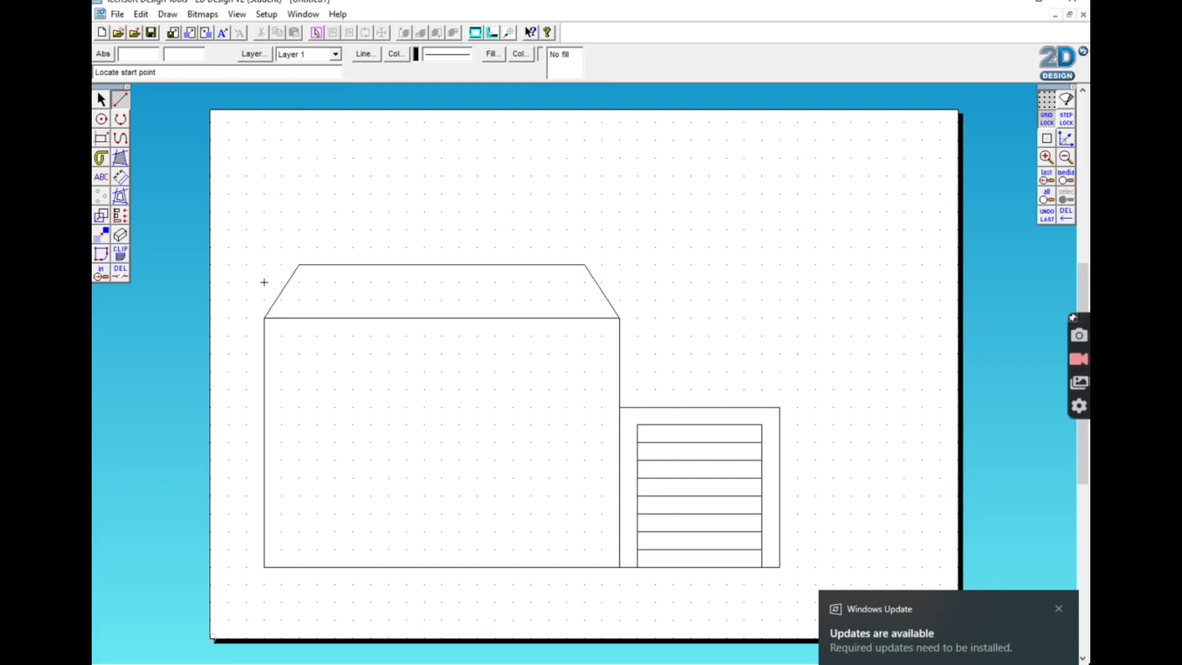
{"action": "left_click", "coordinate": [264, 282]}
{"action": "left_click", "coordinate": [619, 282]}
{"action": "left_click", "coordinate": [246, 299]}
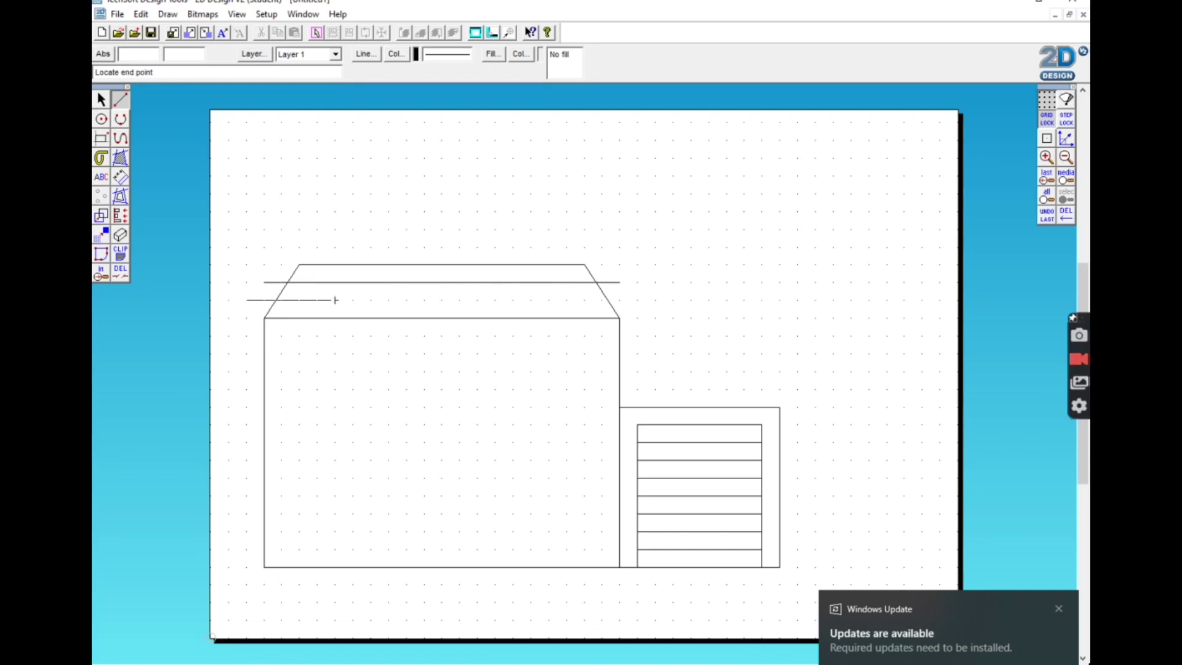
{"action": "left_click", "coordinate": [619, 300]}
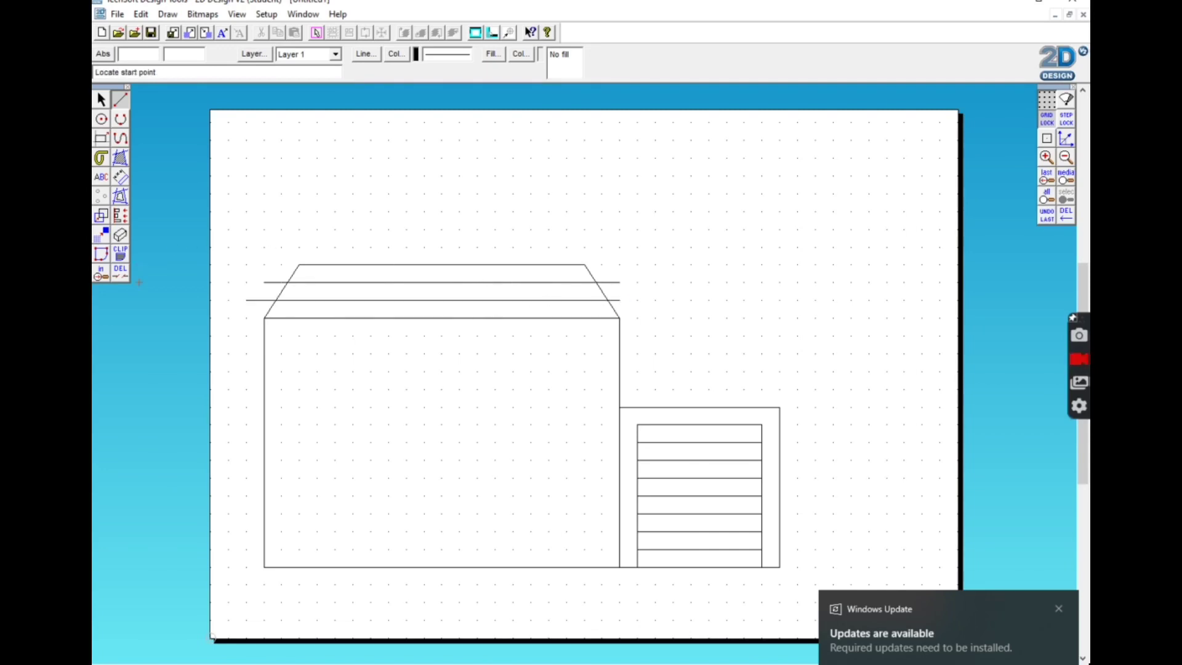
Trim the tile line stubs sticking out beyond the roof slopes.
{"action": "left_click_drag", "start_coordinate": [120, 273], "coordinate": [159, 276]}
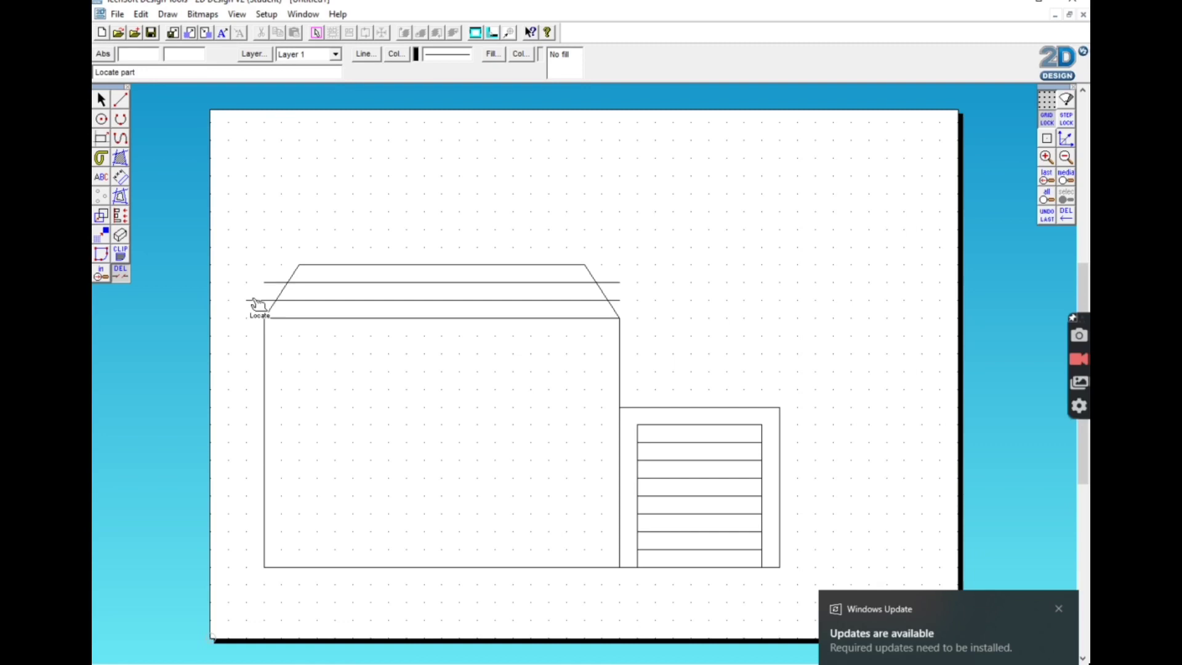
{"action": "left_click", "coordinate": [254, 301]}
{"action": "left_click", "coordinate": [274, 283]}
{"action": "left_click", "coordinate": [610, 282]}
{"action": "left_click", "coordinate": [614, 300]}
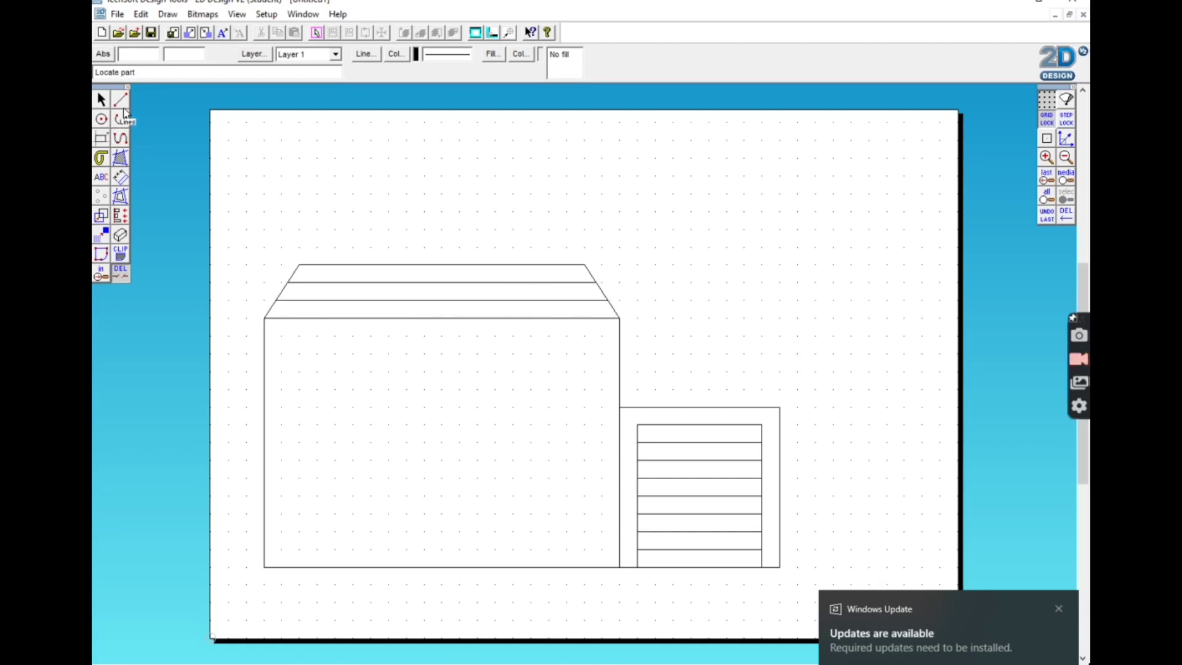
Draw the vertical tile divisions across the top roof row.
{"action": "left_click", "coordinate": [121, 100]}
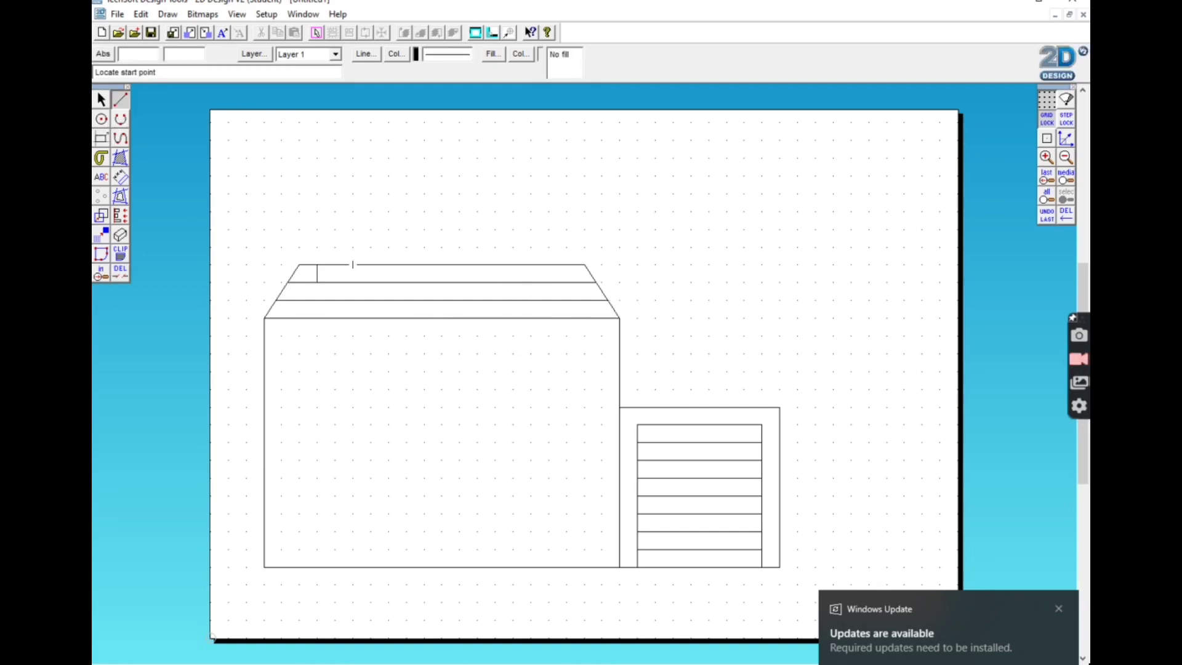
{"action": "left_click", "coordinate": [353, 264]}
{"action": "left_click", "coordinate": [353, 283]}
{"action": "left_click", "coordinate": [389, 265]}
{"action": "left_click", "coordinate": [388, 283]}
{"action": "left_click", "coordinate": [425, 264]}
{"action": "left_click", "coordinate": [460, 264]}
{"action": "left_click", "coordinate": [460, 282]}
{"action": "left_click", "coordinate": [496, 264]}
{"action": "left_click", "coordinate": [495, 282]}
{"action": "left_click", "coordinate": [530, 265]}
{"action": "left_click", "coordinate": [531, 283]}
{"action": "left_click", "coordinate": [567, 265]}
{"action": "left_click", "coordinate": [566, 282]}
Draw offset vertical tile divisions in the second roof row.
{"action": "left_click", "coordinate": [299, 282]}
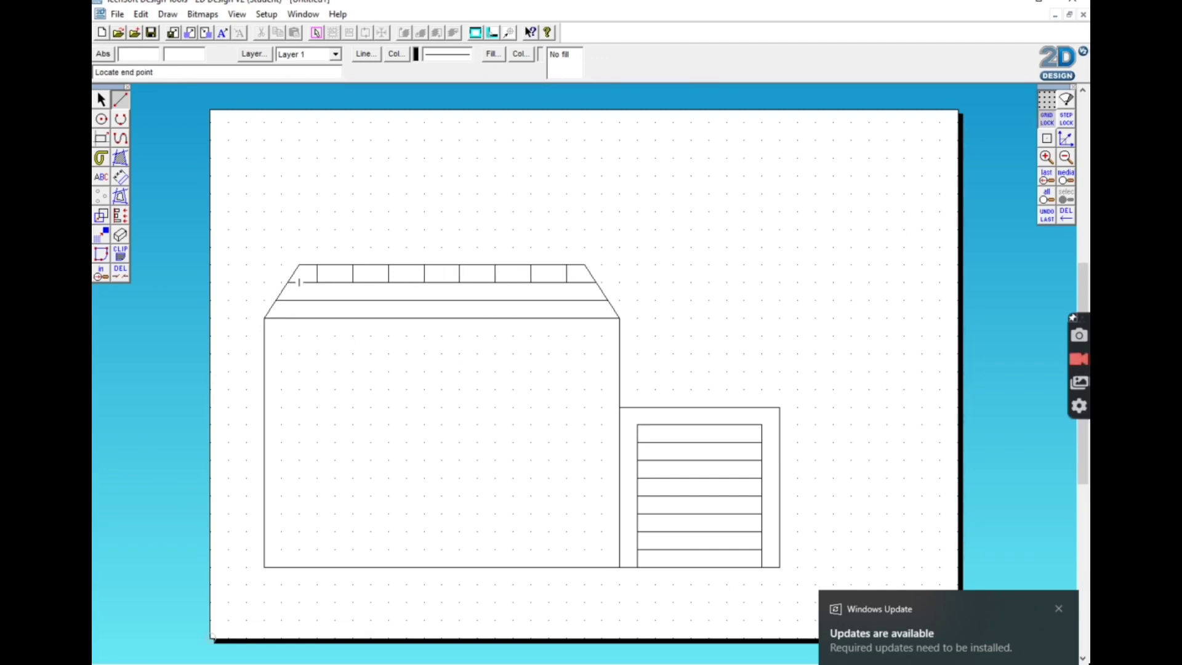
{"action": "left_click", "coordinate": [299, 301]}
{"action": "left_click", "coordinate": [335, 283]}
{"action": "left_click", "coordinate": [335, 301]}
{"action": "left_click", "coordinate": [371, 283]}
Draw staggered tile divisions across the third roof row and begin the upper-left window.
{"action": "left_click", "coordinate": [281, 300]}
{"action": "left_click", "coordinate": [282, 318]}
{"action": "left_click", "coordinate": [317, 301]}
{"action": "left_click", "coordinate": [318, 318]}
{"action": "left_click", "coordinate": [353, 300]}
{"action": "left_click", "coordinate": [353, 319]}
{"action": "left_click", "coordinate": [389, 300]}
{"action": "left_click", "coordinate": [388, 319]}
{"action": "left_click", "coordinate": [425, 300]}
{"action": "left_click", "coordinate": [425, 318]}
{"action": "left_click", "coordinate": [460, 301]}
{"action": "left_click", "coordinate": [460, 319]}
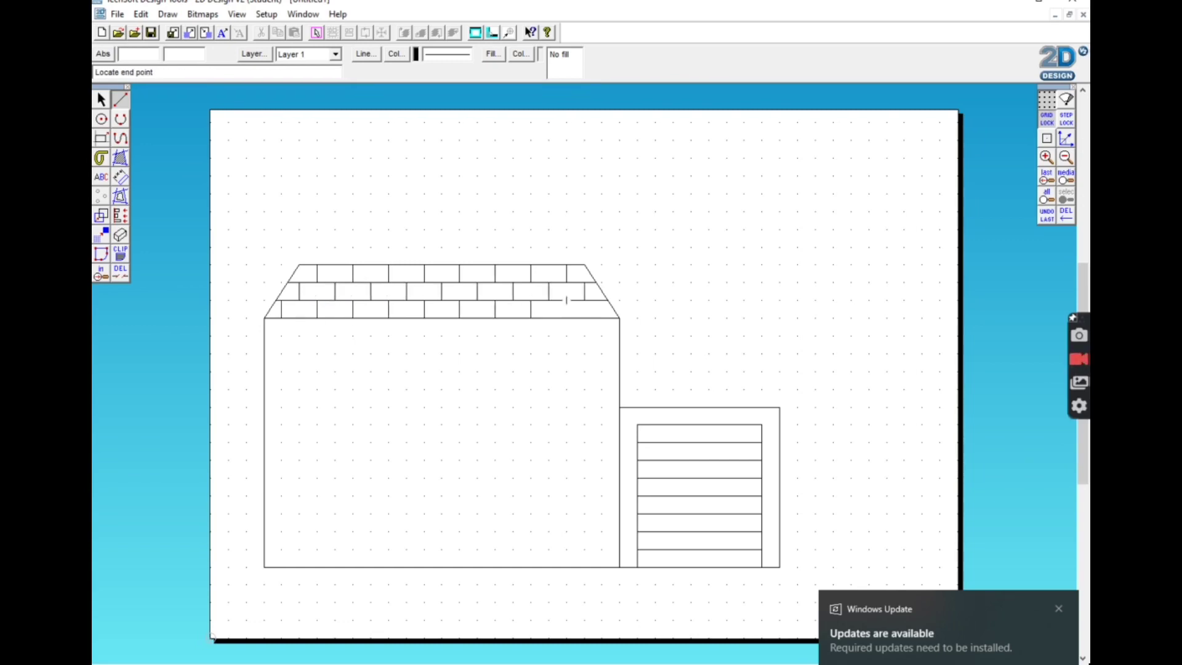
{"action": "left_click", "coordinate": [601, 300]}
{"action": "left_click", "coordinate": [602, 318]}
{"action": "left_click", "coordinate": [101, 138]}
{"action": "left_click", "coordinate": [299, 354]}
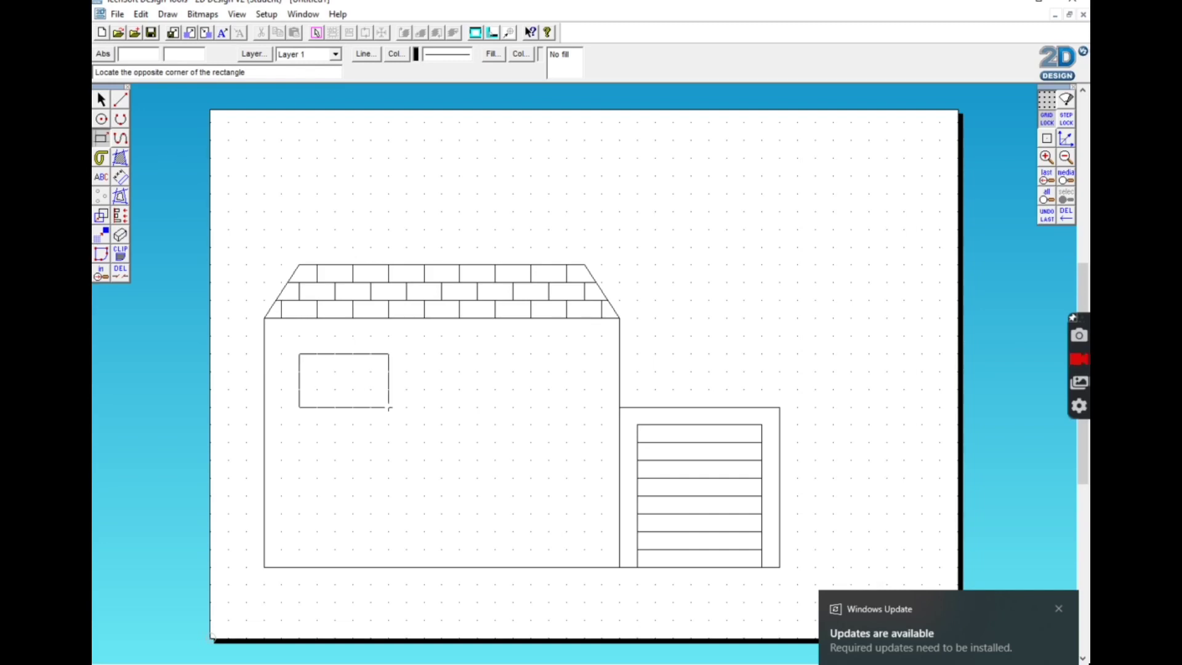
Draw the four window rectangles, two upper and two lower, on the house front.
{"action": "left_click", "coordinate": [390, 407]}
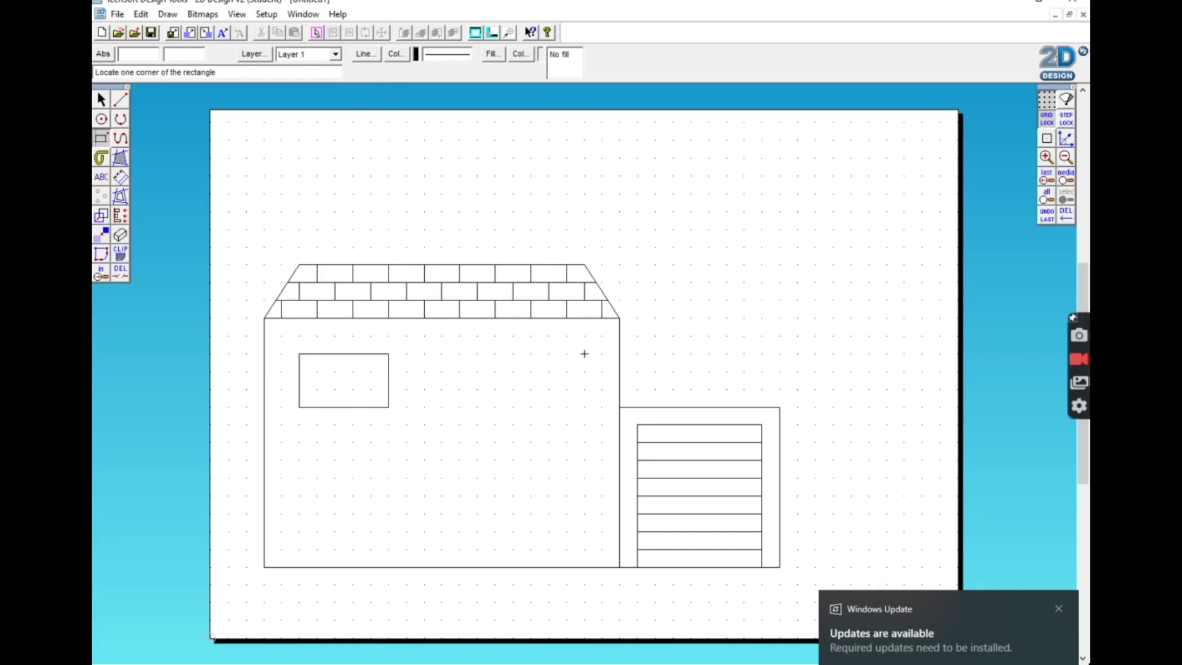
{"action": "left_click", "coordinate": [601, 354]}
{"action": "key", "text": "Escape"}
{"action": "left_click", "coordinate": [584, 354]}
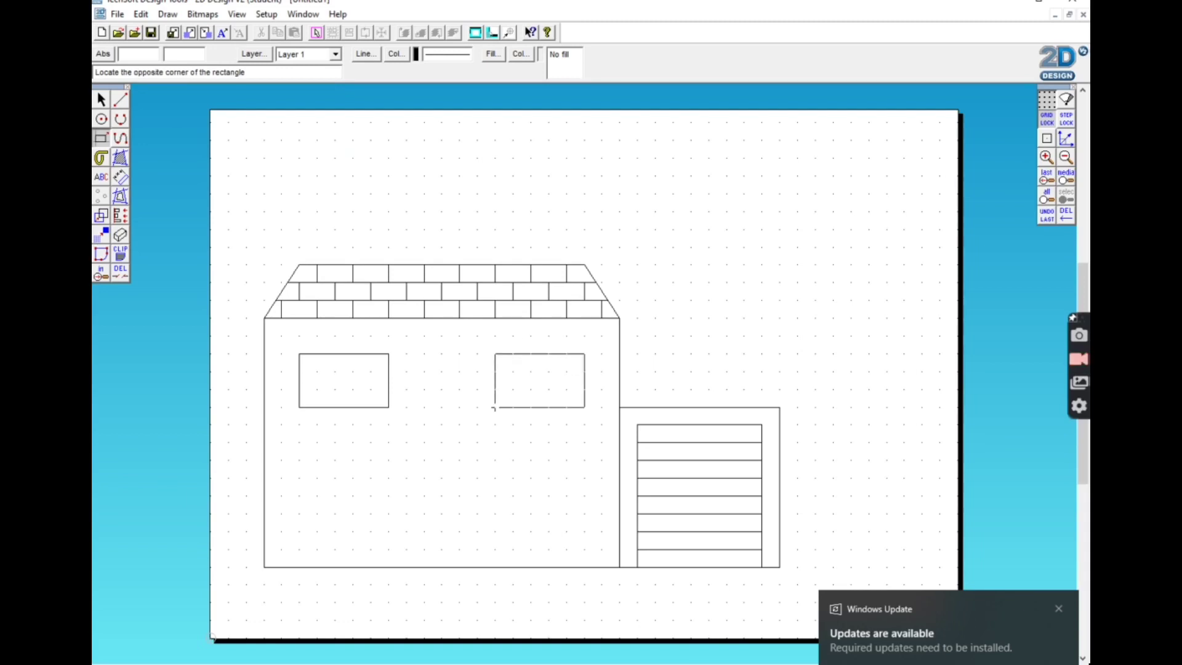
{"action": "left_click", "coordinate": [494, 408]}
{"action": "left_click", "coordinate": [299, 460]}
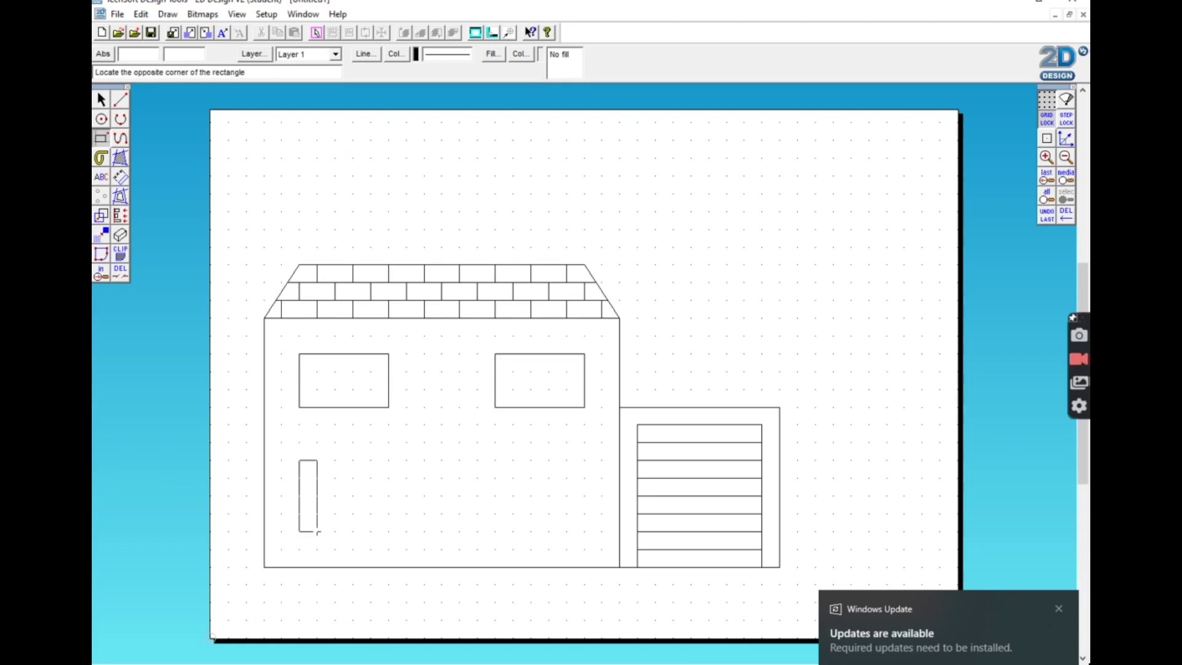
{"action": "left_click", "coordinate": [388, 532]}
{"action": "left_click", "coordinate": [495, 460]}
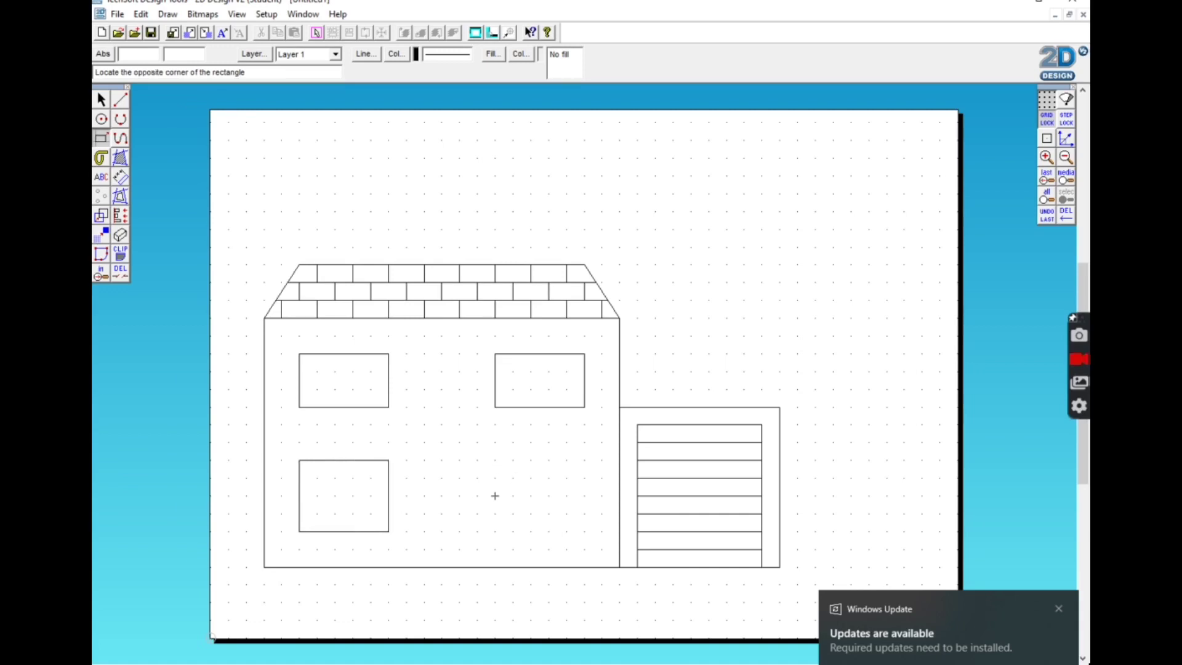
{"action": "left_click", "coordinate": [585, 532]}
Draw the front door between the lower windows and a chimney with a small pot.
{"action": "left_click", "coordinate": [407, 567]}
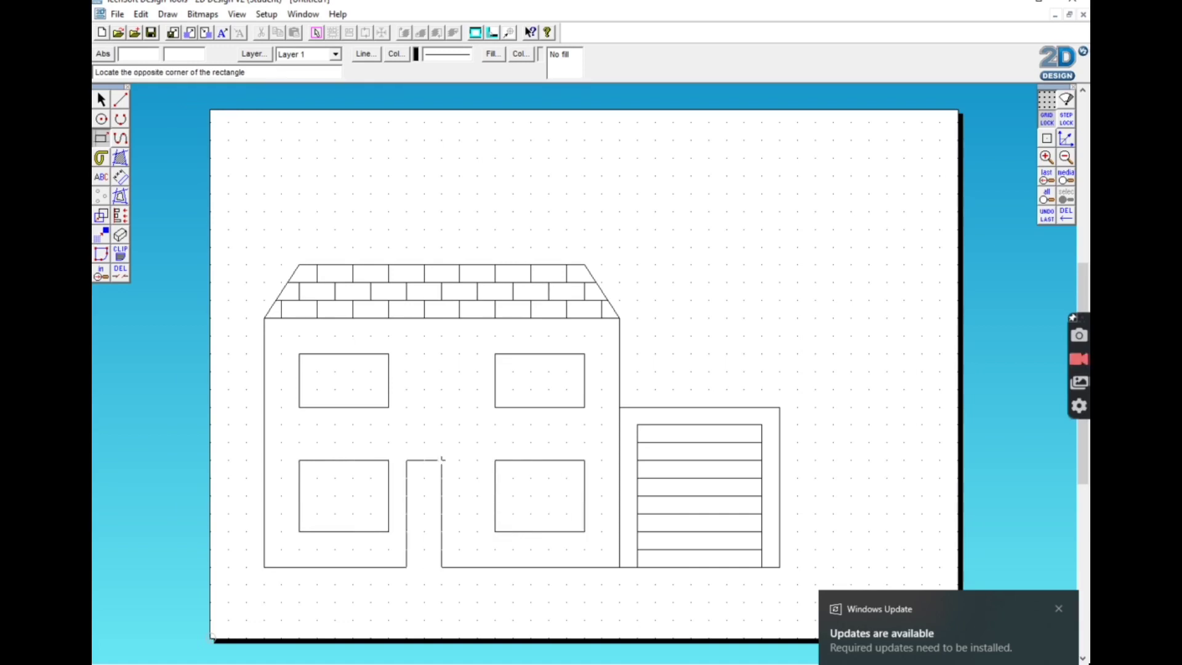
{"action": "left_click", "coordinate": [478, 459]}
{"action": "left_click", "coordinate": [335, 265]}
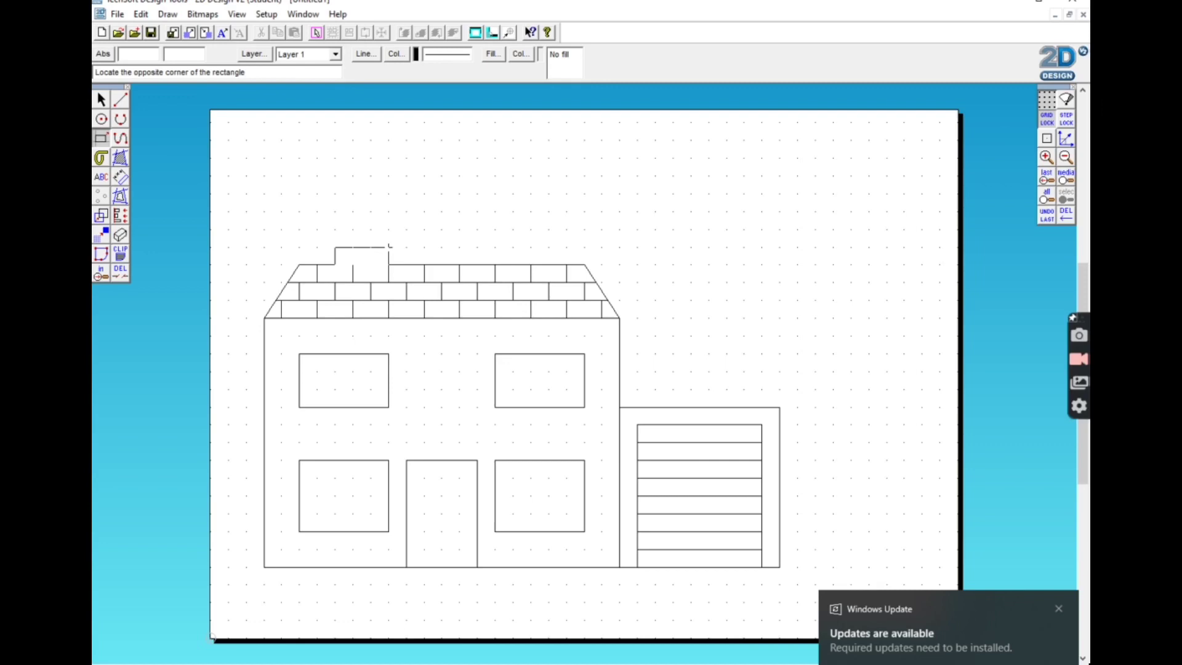
{"action": "left_click", "coordinate": [389, 230]}
{"action": "left_click", "coordinate": [353, 211]}
{"action": "left_click", "coordinate": [371, 229]}
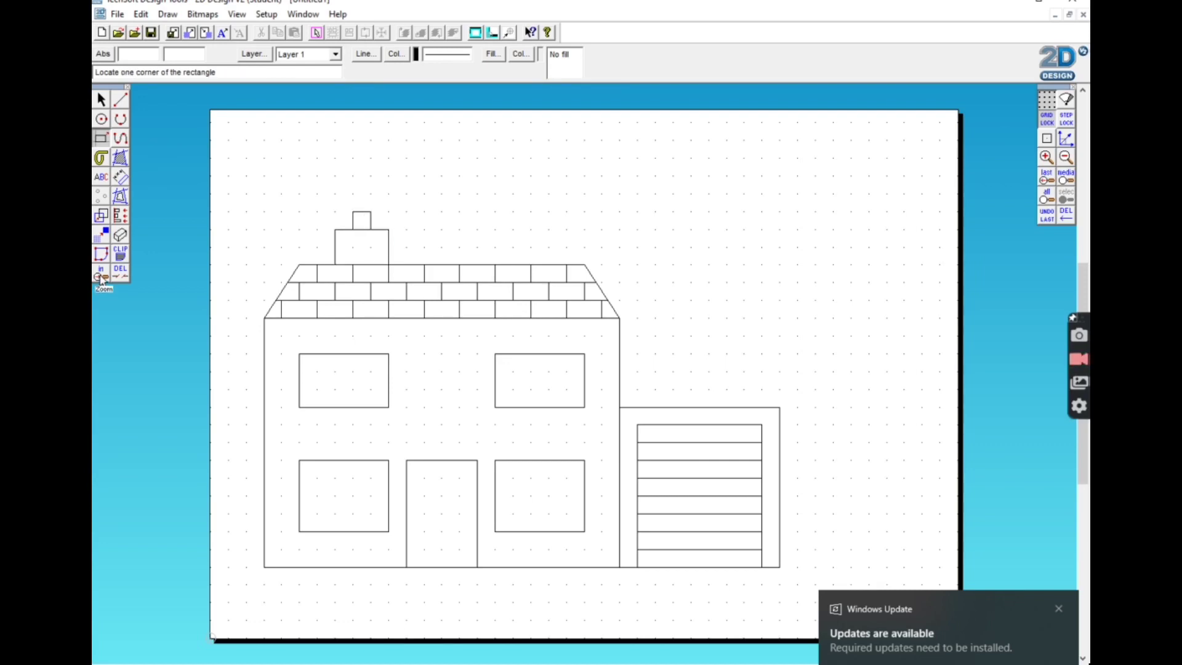
{"action": "left_click", "coordinate": [101, 275]}
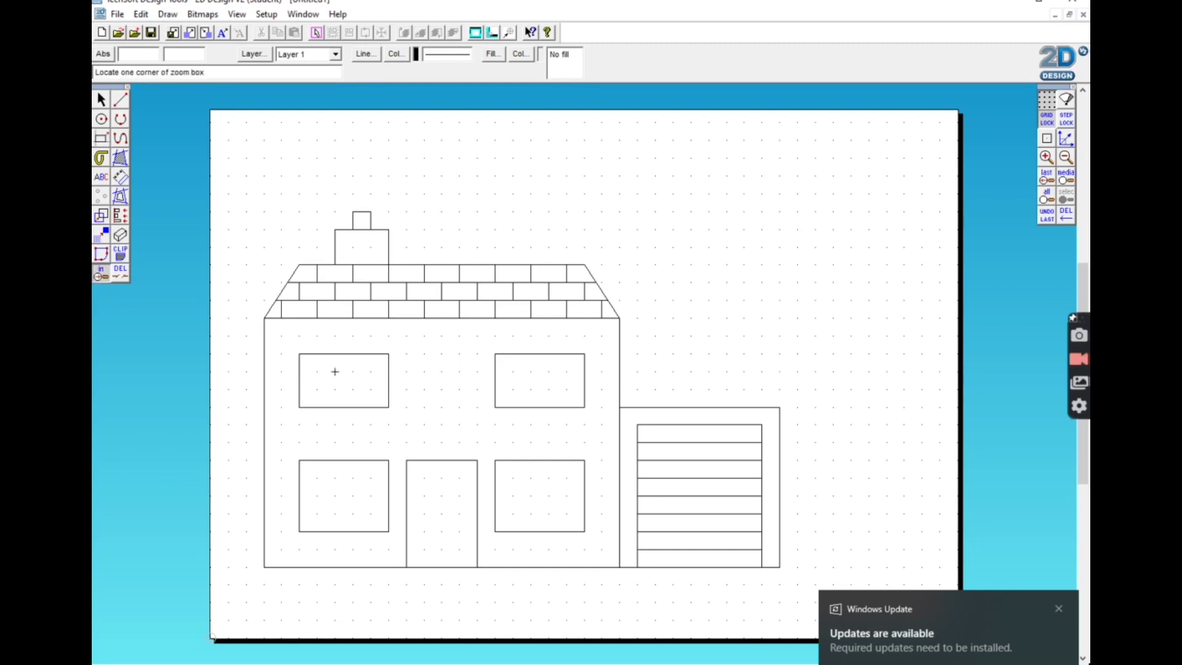
{"action": "left_click", "coordinate": [371, 425]}
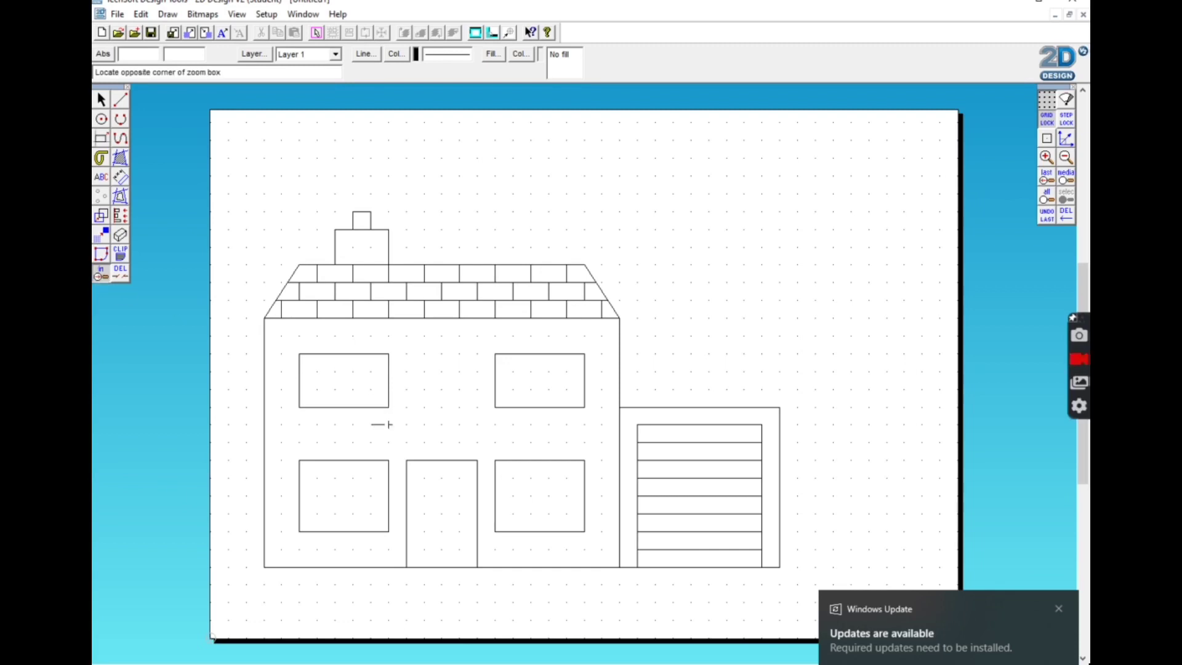
{"action": "left_click", "coordinate": [550, 603]}
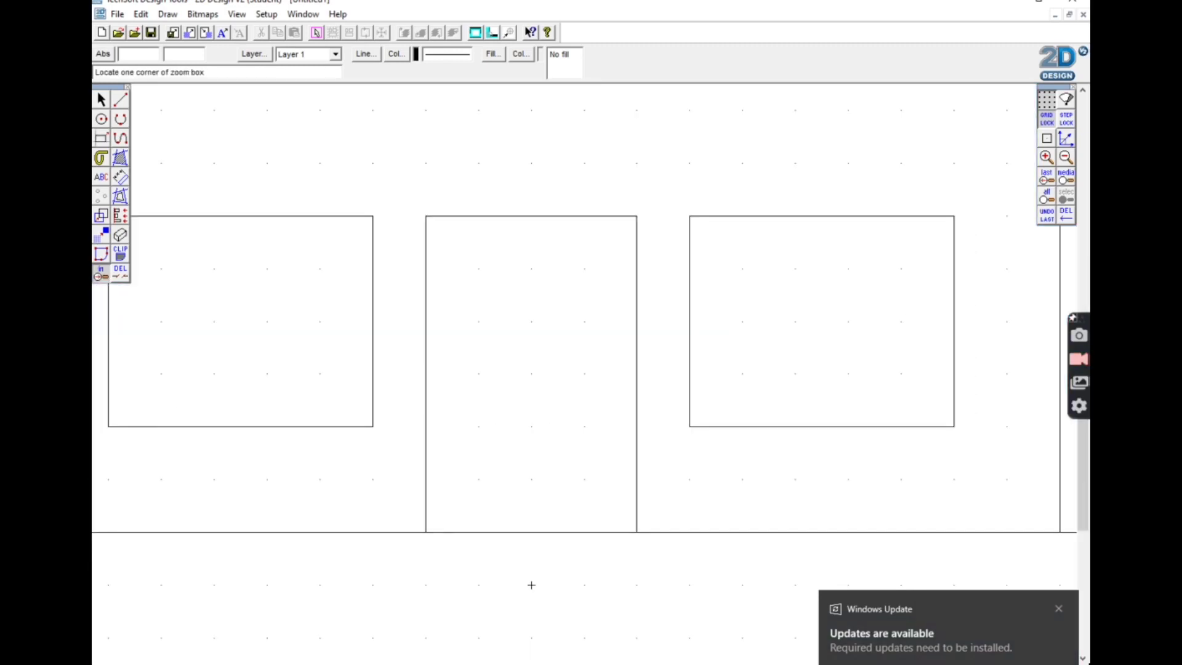
{"action": "left_click", "coordinate": [1067, 179]}
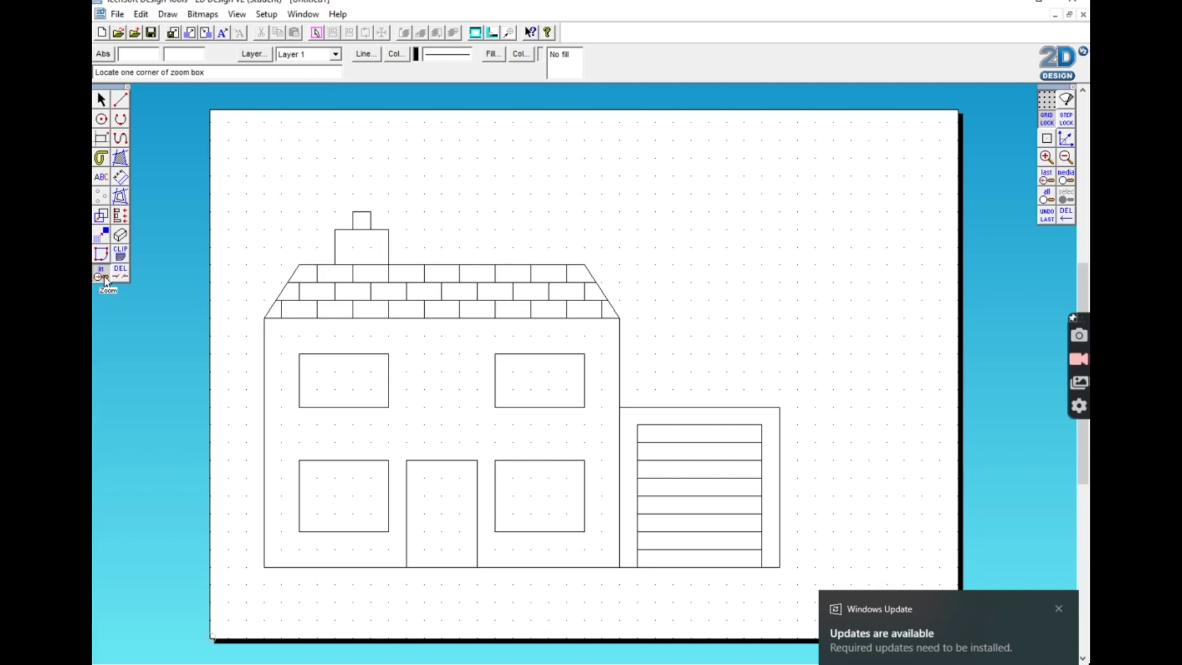
Zoom in on the door and lower windows and turn on Step Lock.
{"action": "left_click", "coordinate": [353, 425]}
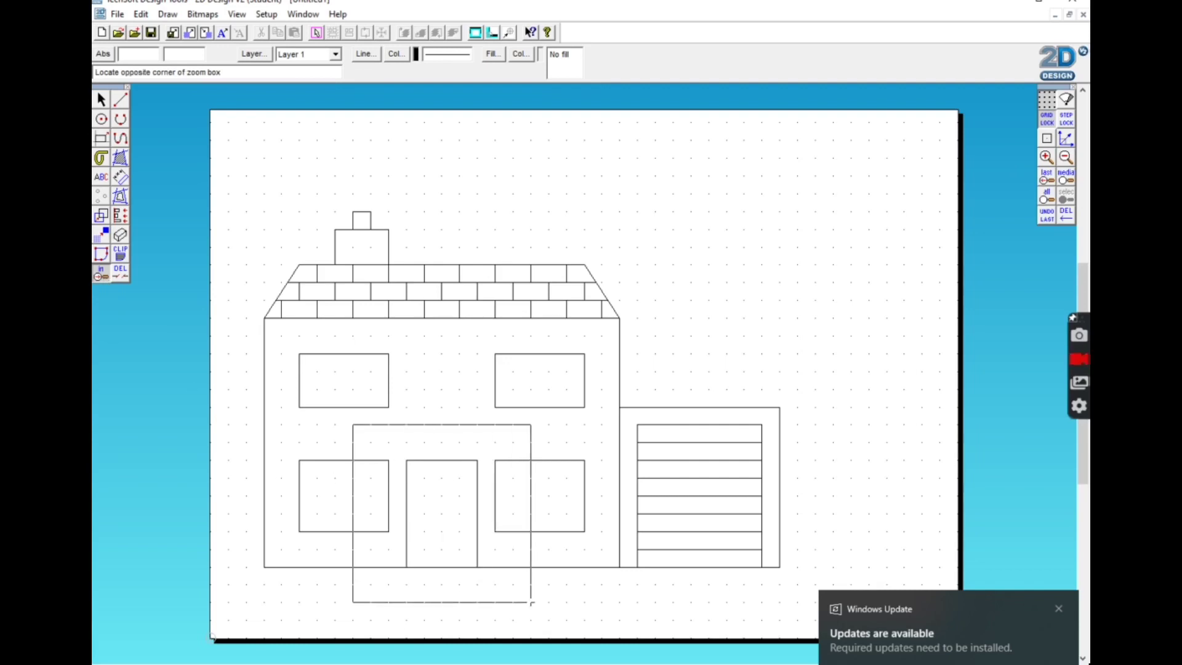
{"action": "left_click", "coordinate": [532, 603]}
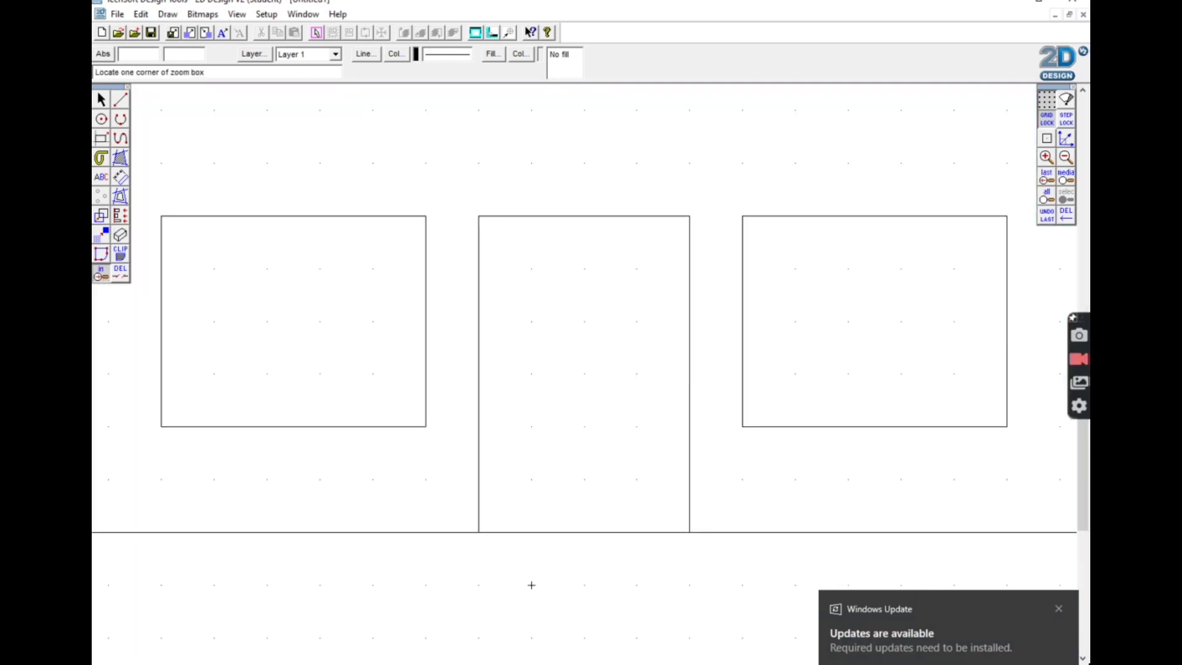
{"action": "left_click", "coordinate": [101, 137]}
{"action": "left_click", "coordinate": [531, 374]}
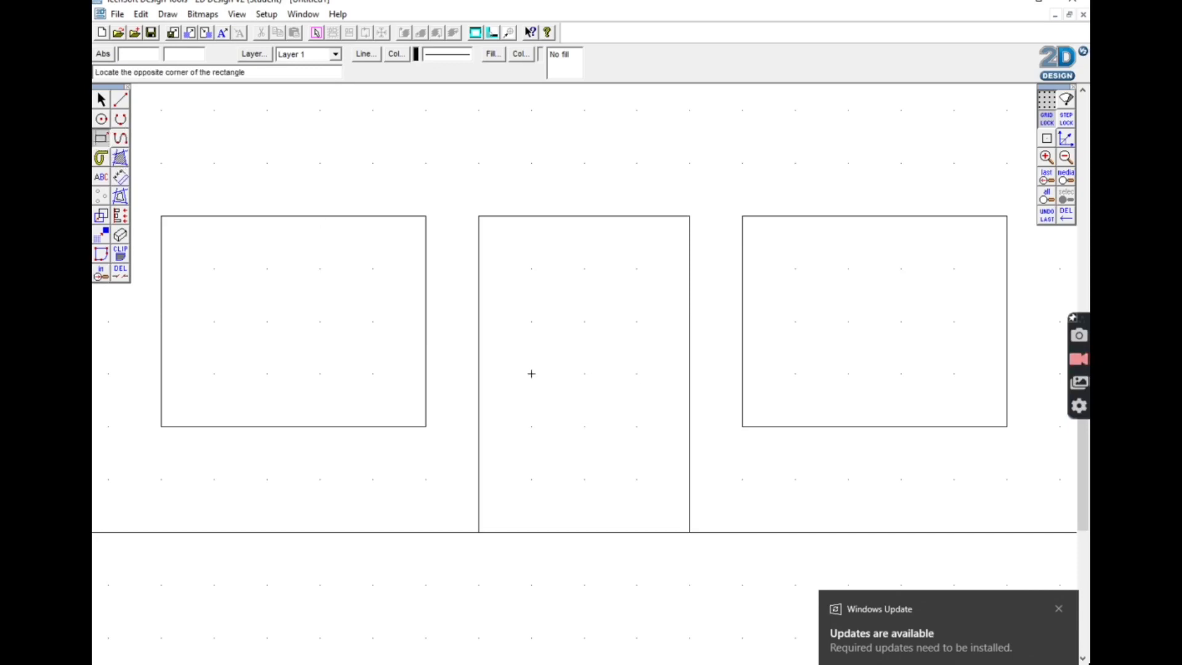
{"action": "key", "text": "Escape"}
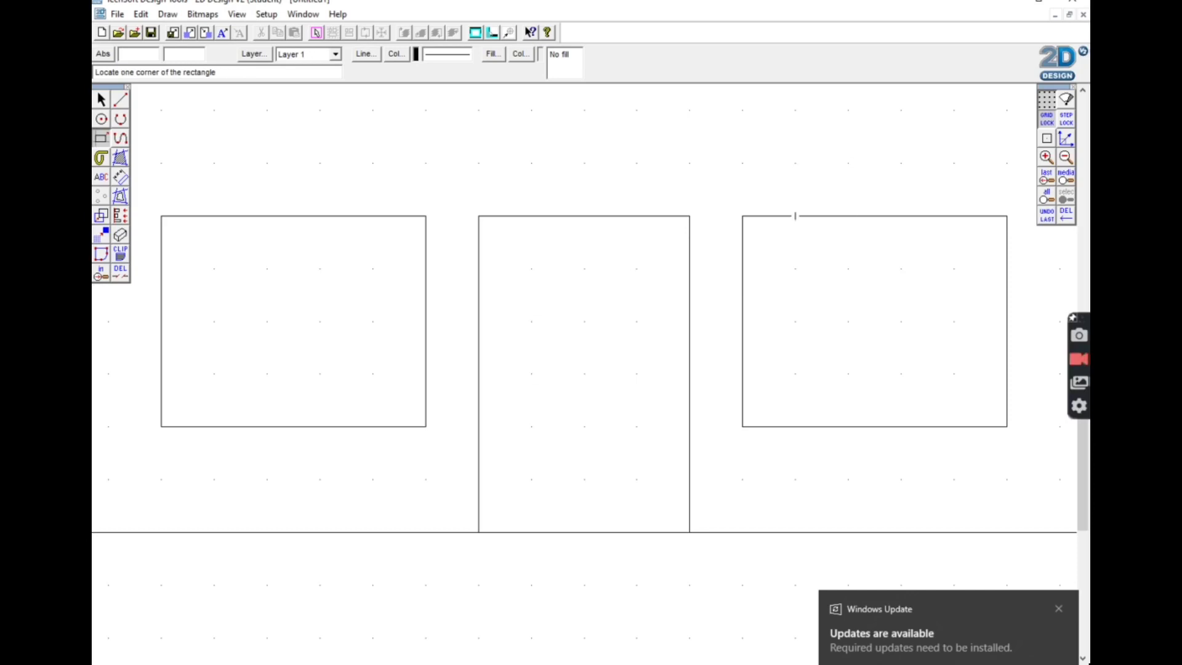
{"action": "left_click", "coordinate": [1067, 119]}
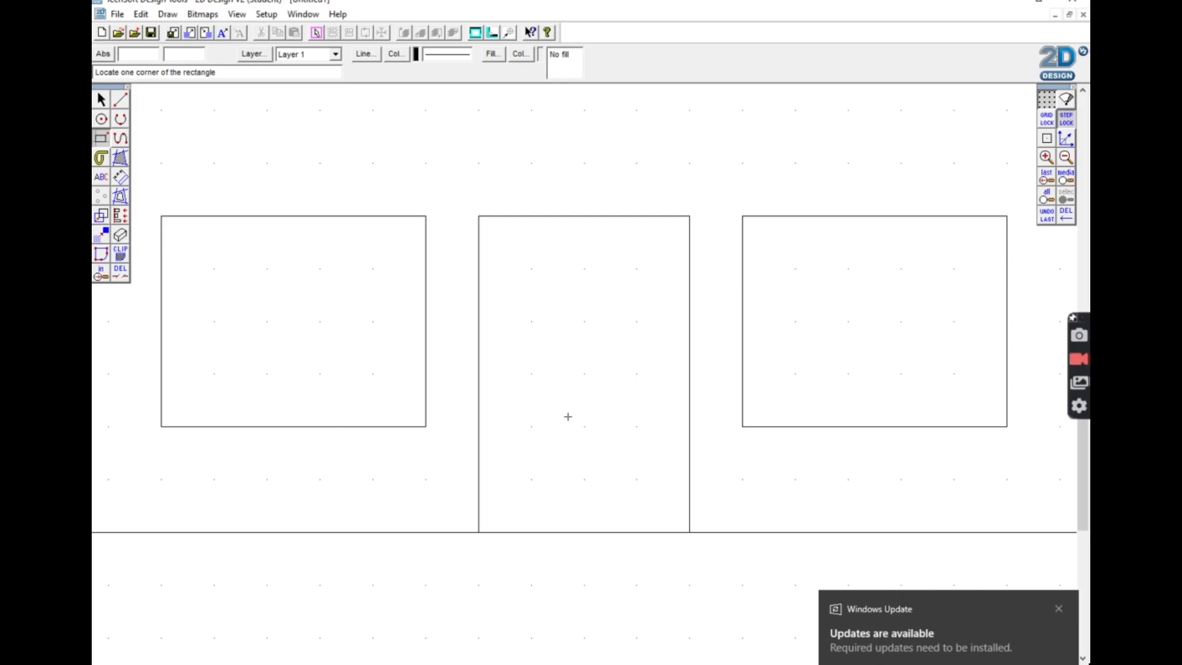
Draw a small letterbox rectangle on the door and centre the circular handle above it.
{"action": "left_click", "coordinate": [563, 417]}
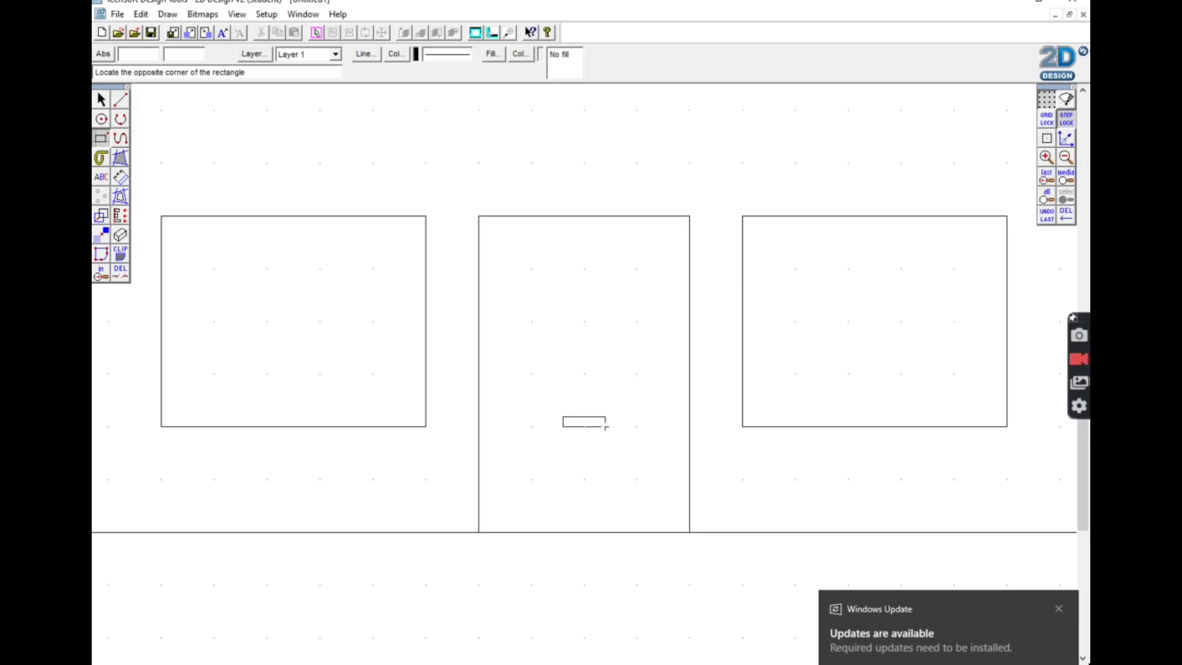
{"action": "left_click", "coordinate": [611, 427]}
{"action": "left_click", "coordinate": [100, 119]}
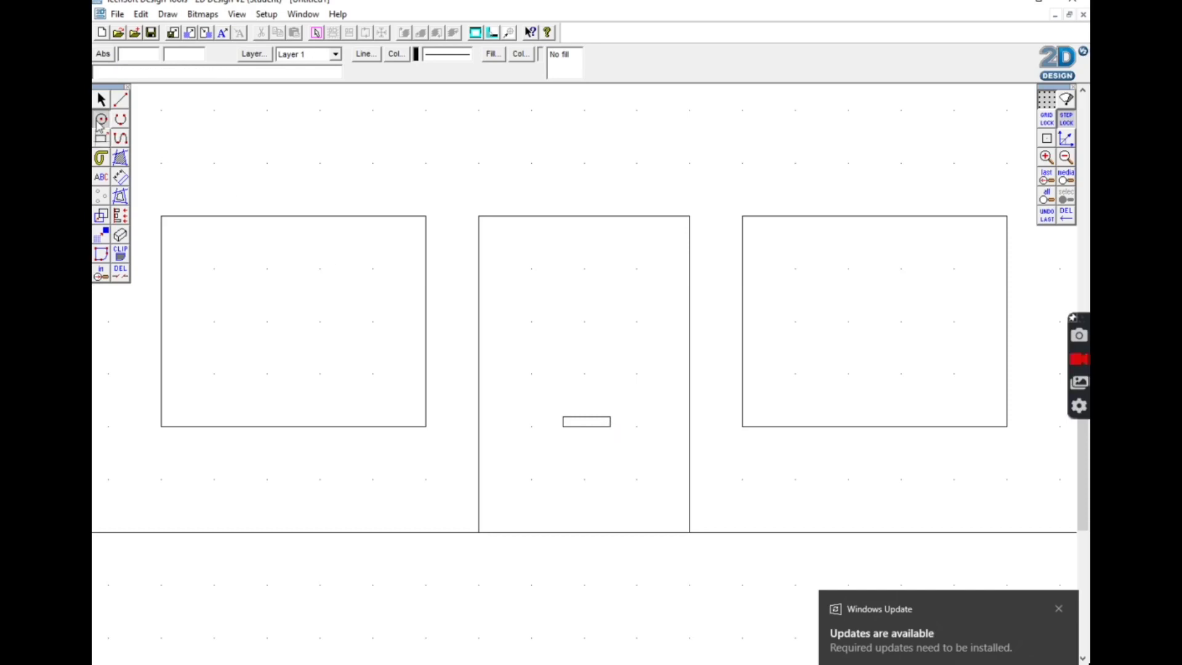
{"action": "left_click", "coordinate": [514, 358]}
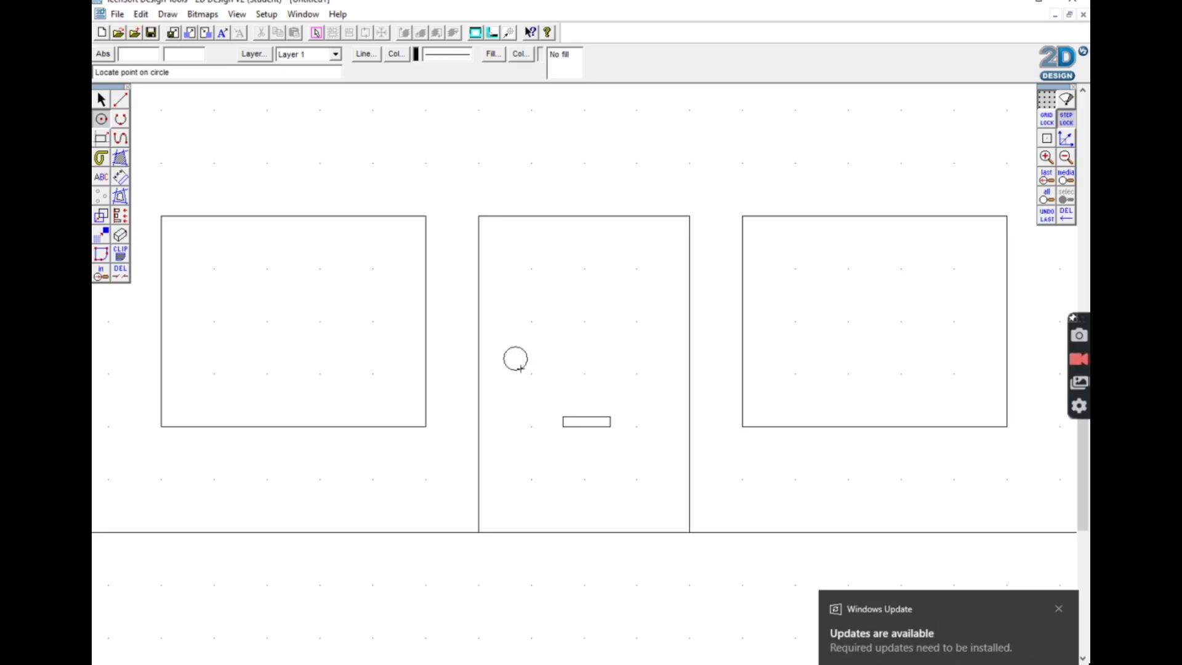
Finish the handle circle and place a large number 6 at the top of the door.
{"action": "left_click", "coordinate": [521, 368]}
{"action": "left_click", "coordinate": [101, 177]}
{"action": "left_click", "coordinate": [558, 281]}
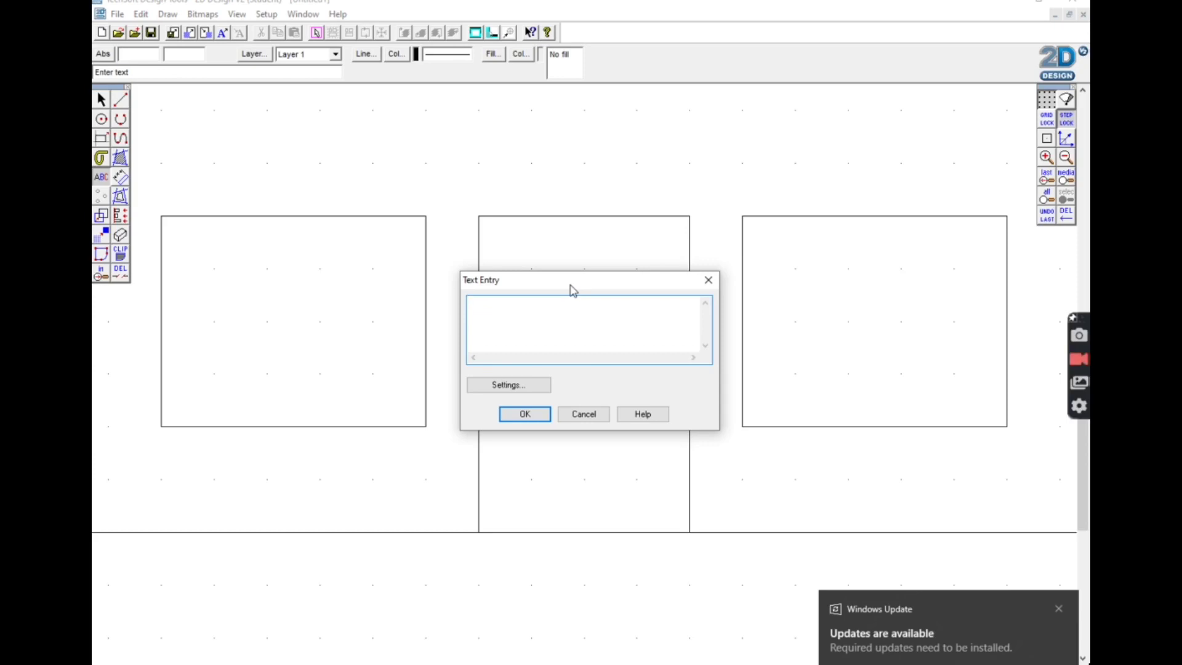
{"action": "type", "text": "6"}
{"action": "left_click", "coordinate": [534, 416]}
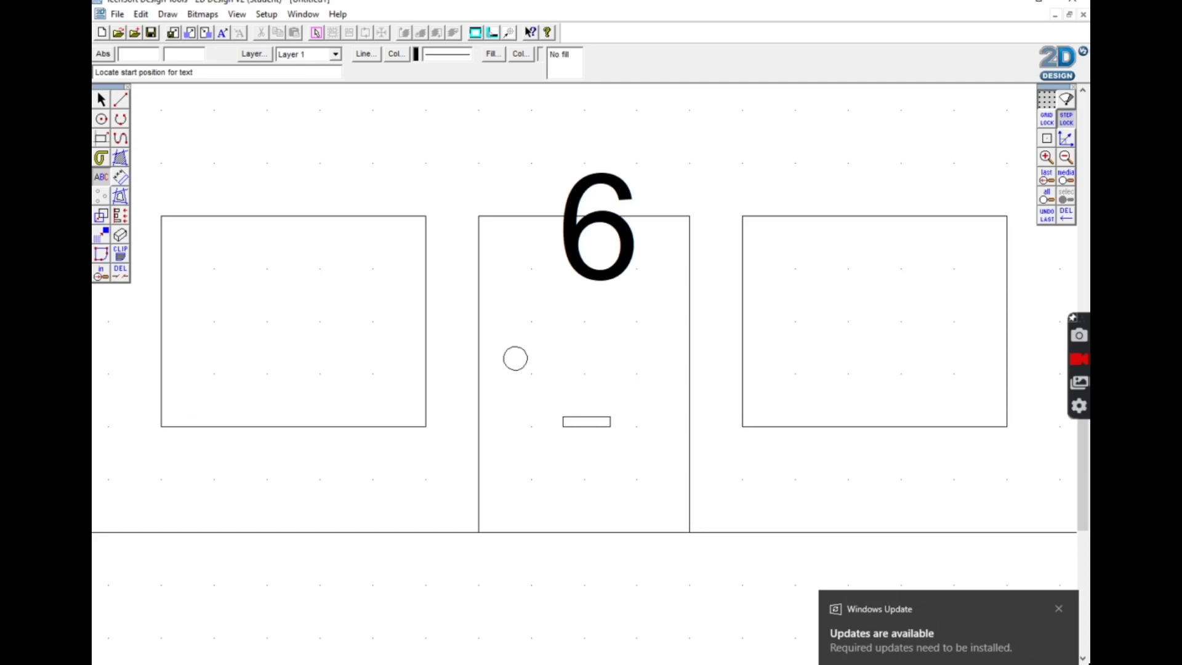
{"action": "left_click", "coordinate": [101, 99]}
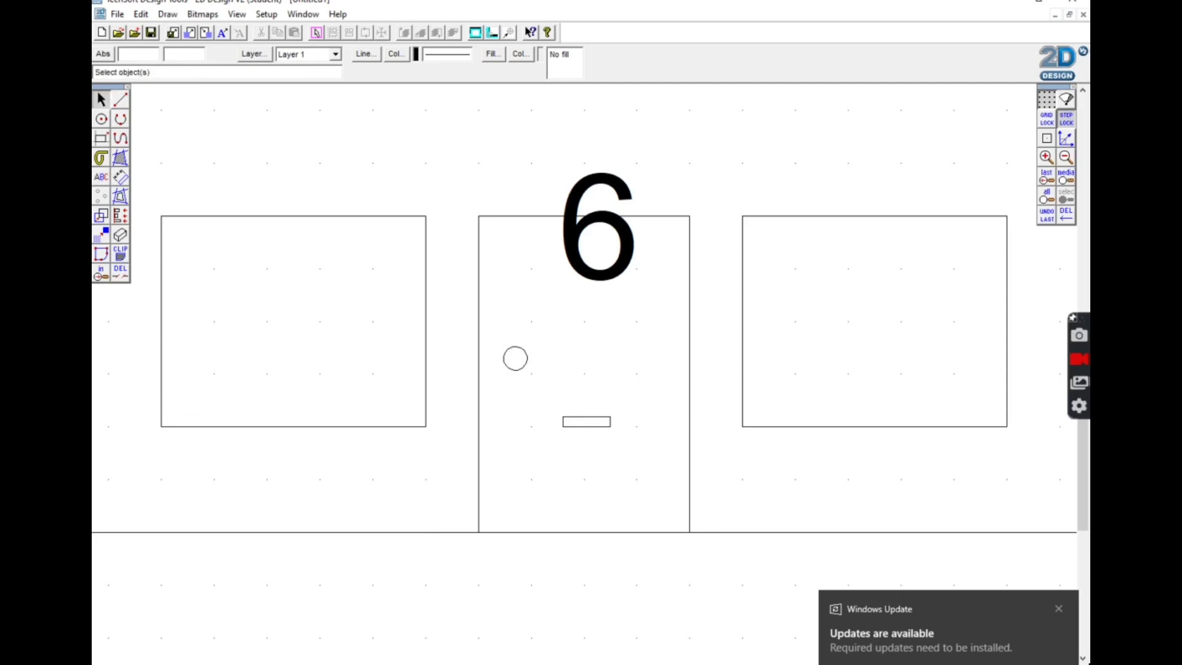
Shrink the number 6 by its corner handle and centre it on the upper door.
{"action": "left_click", "coordinate": [623, 191]}
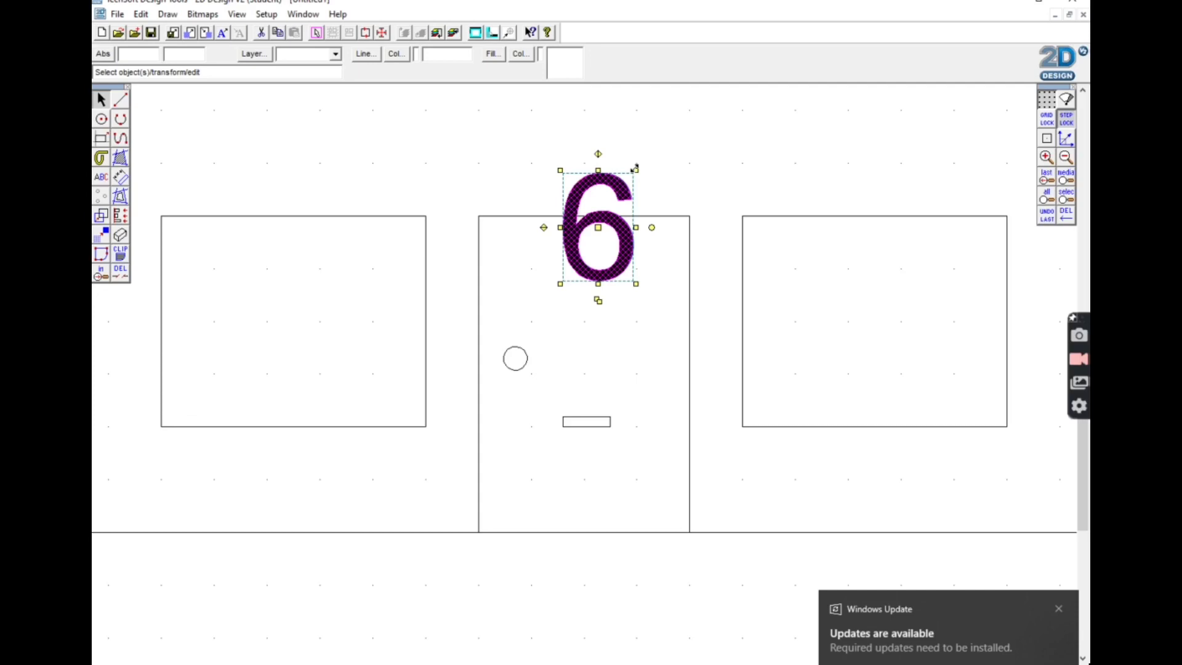
{"action": "left_click", "coordinate": [637, 168]}
{"action": "left_click_drag", "start_coordinate": [583, 251], "coordinate": [587, 251]}
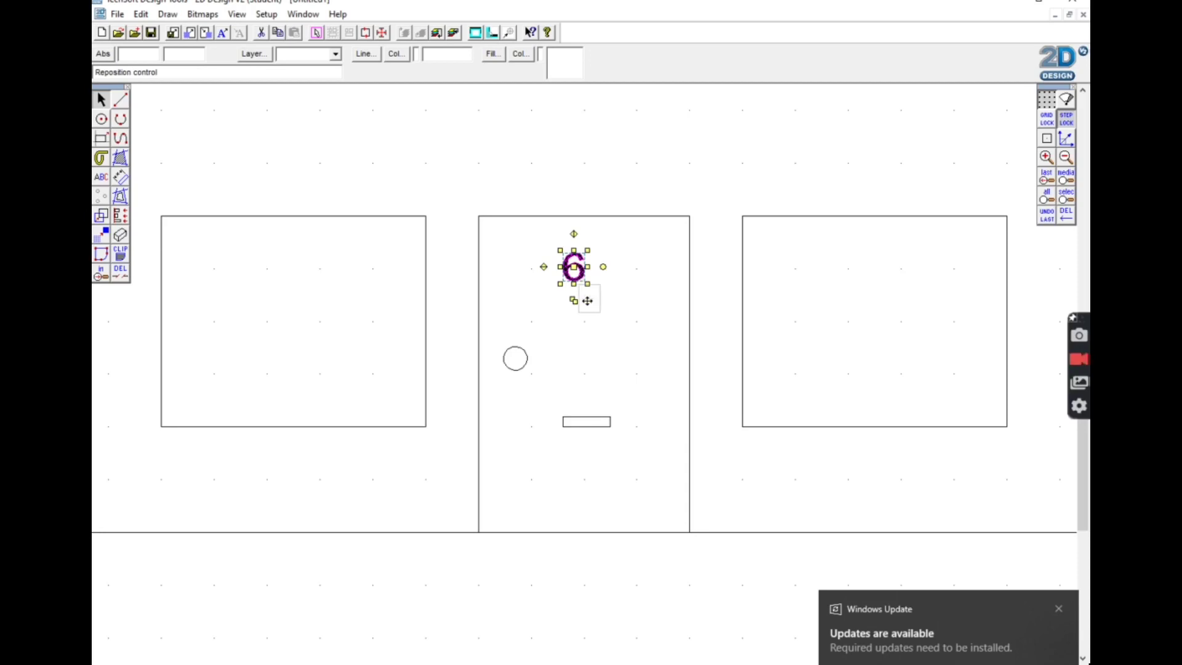
{"action": "left_click", "coordinate": [587, 300]}
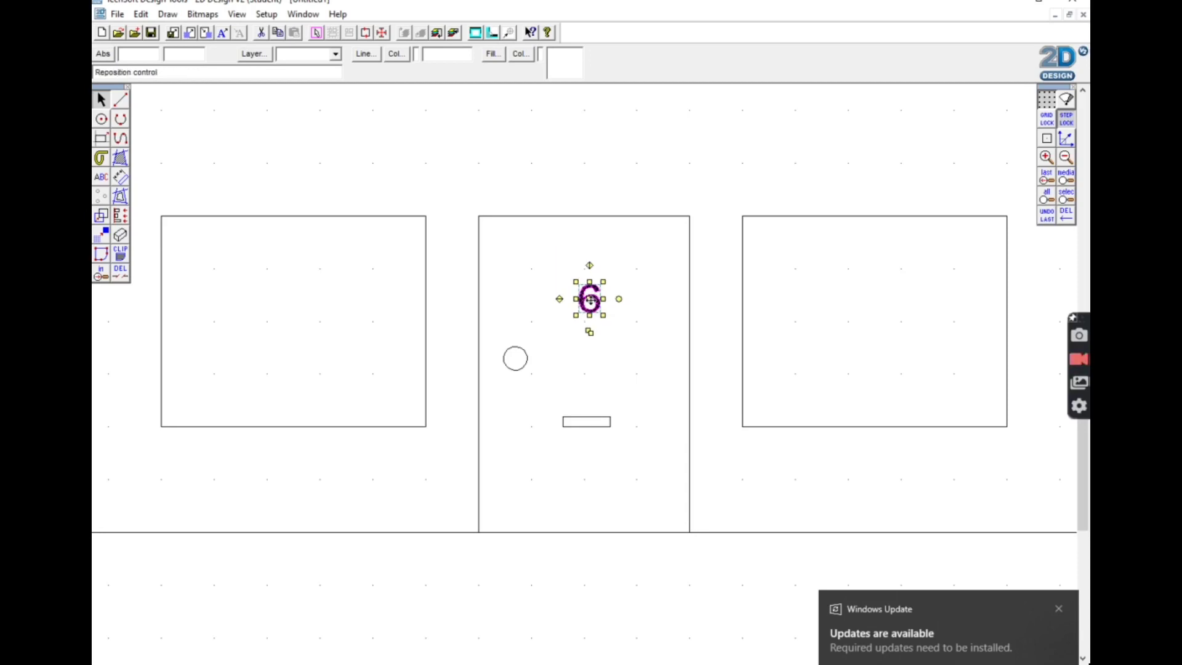
{"action": "left_click", "coordinate": [584, 300]}
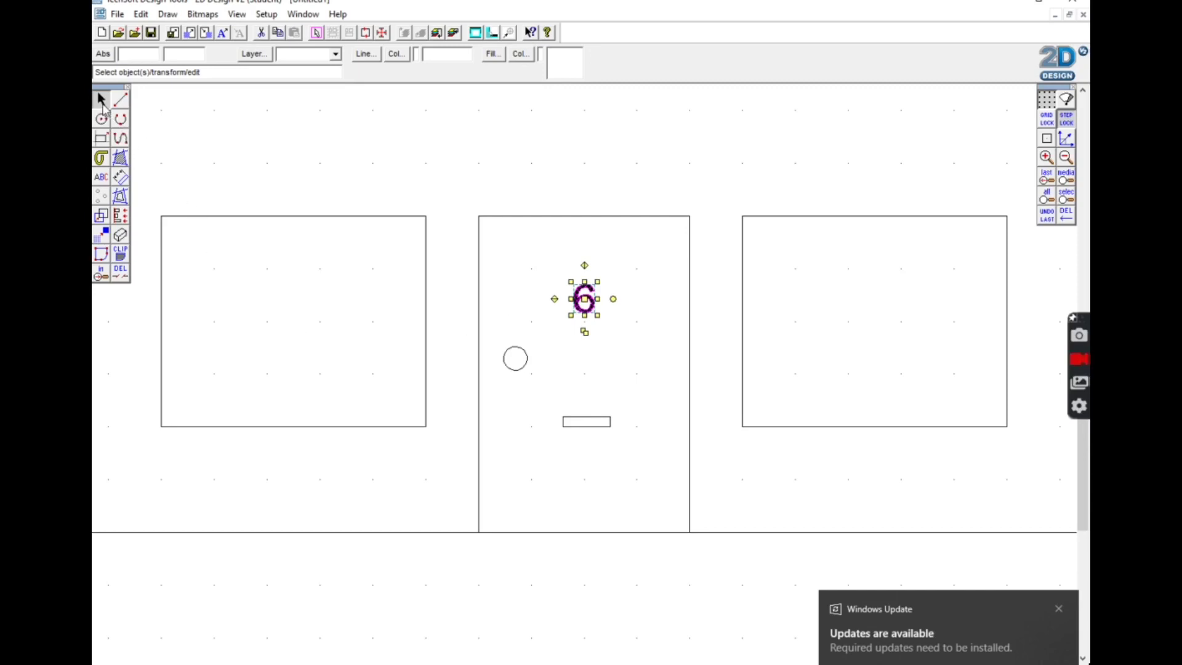
Give the door handle circle a solid black fill, then zoom to the whole page.
{"action": "left_click", "coordinate": [507, 360]}
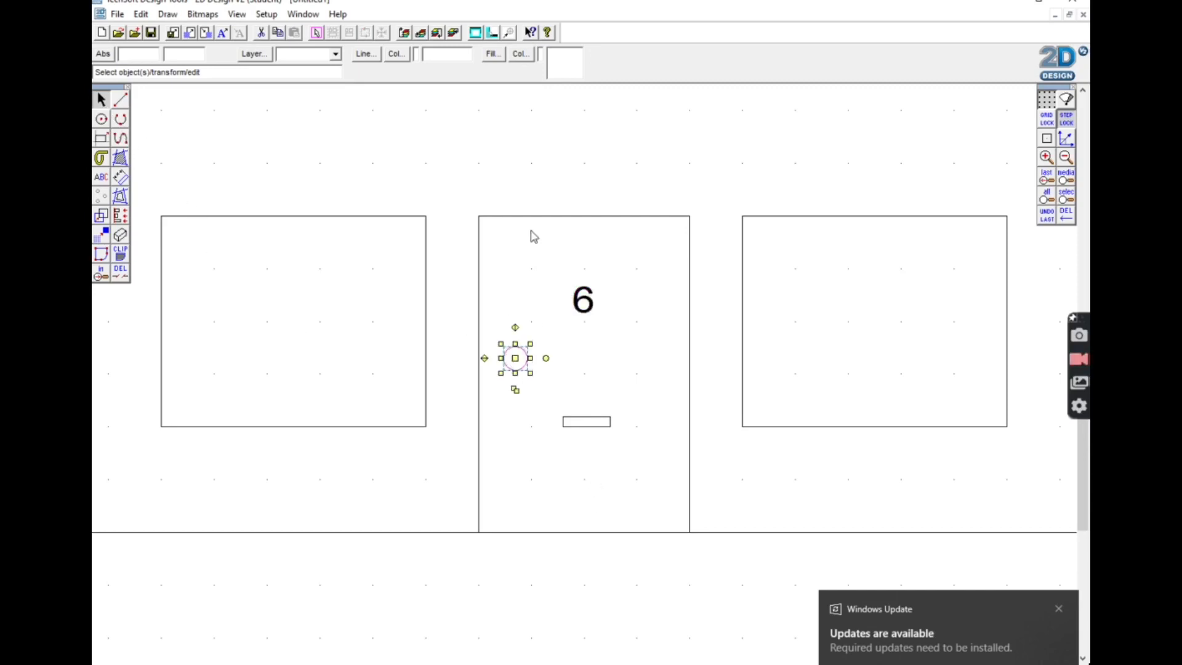
{"action": "left_click", "coordinate": [499, 58]}
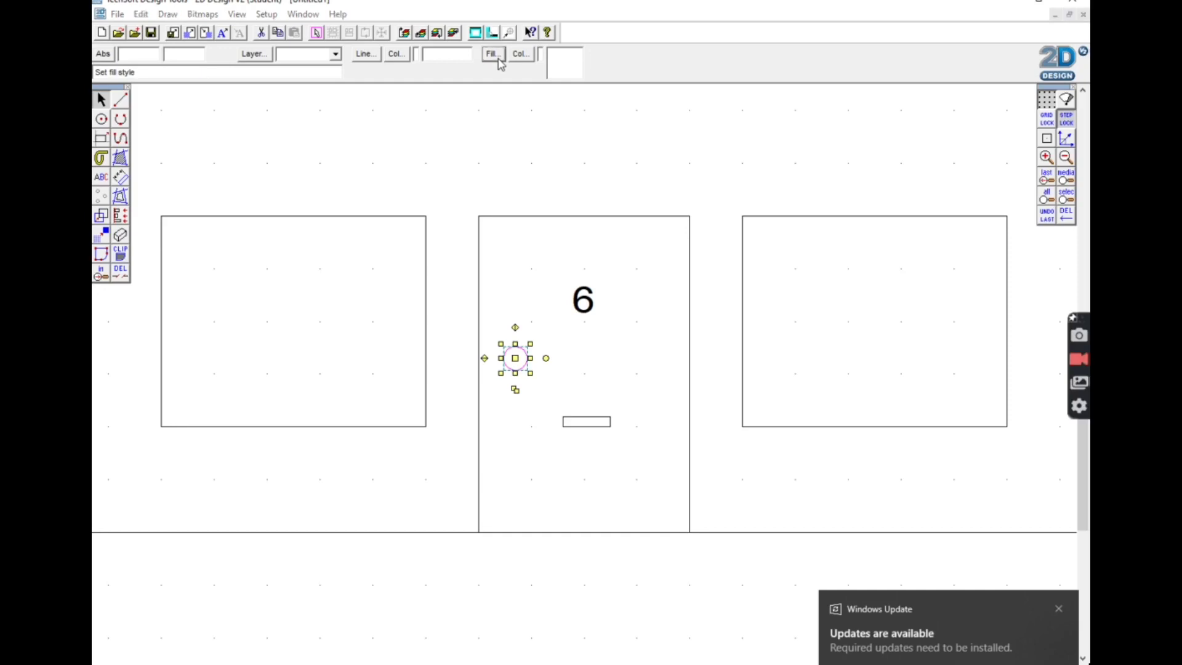
{"action": "left_click", "coordinate": [338, 189]}
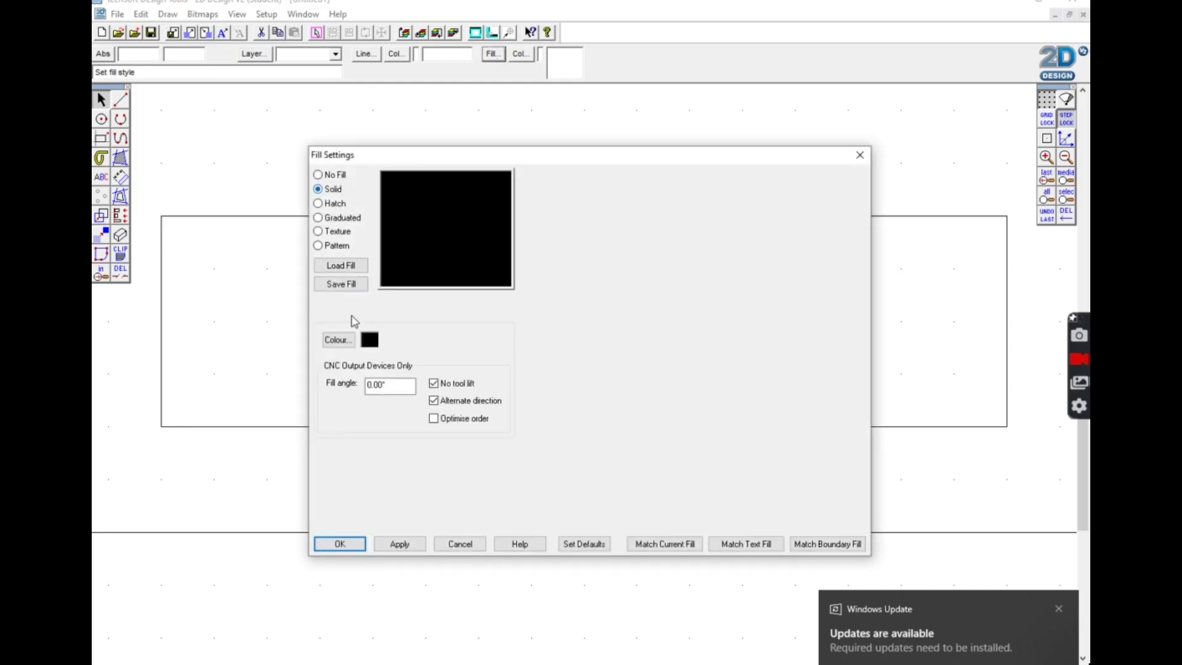
{"action": "left_click", "coordinate": [348, 546]}
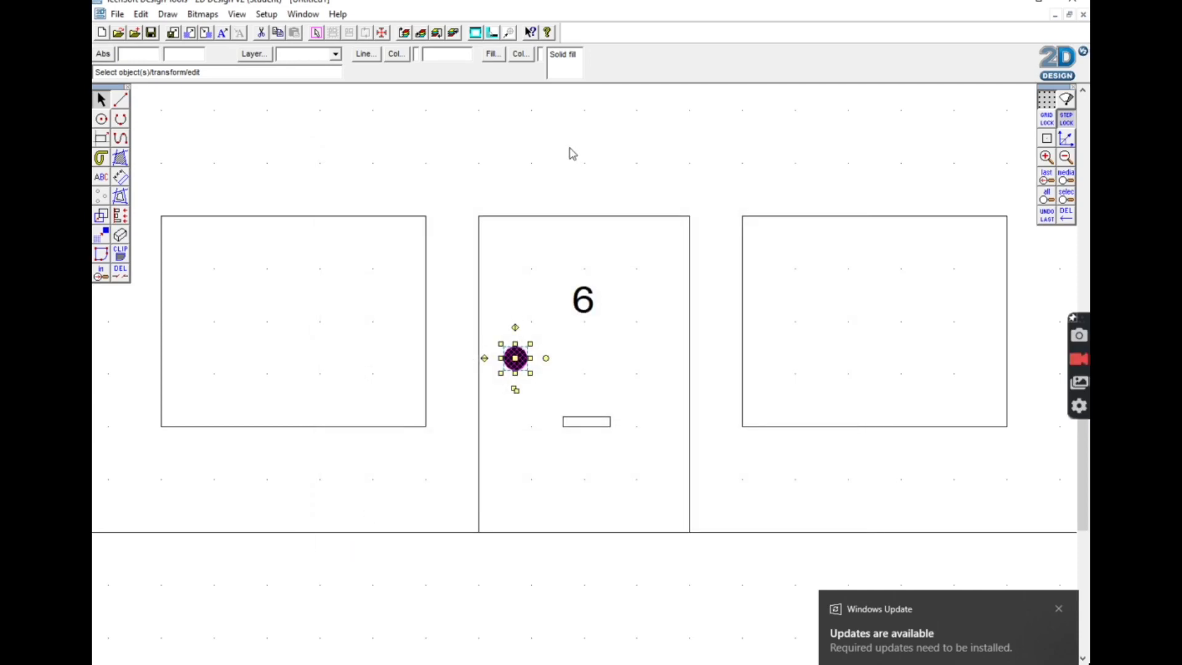
{"action": "left_click", "coordinate": [564, 154]}
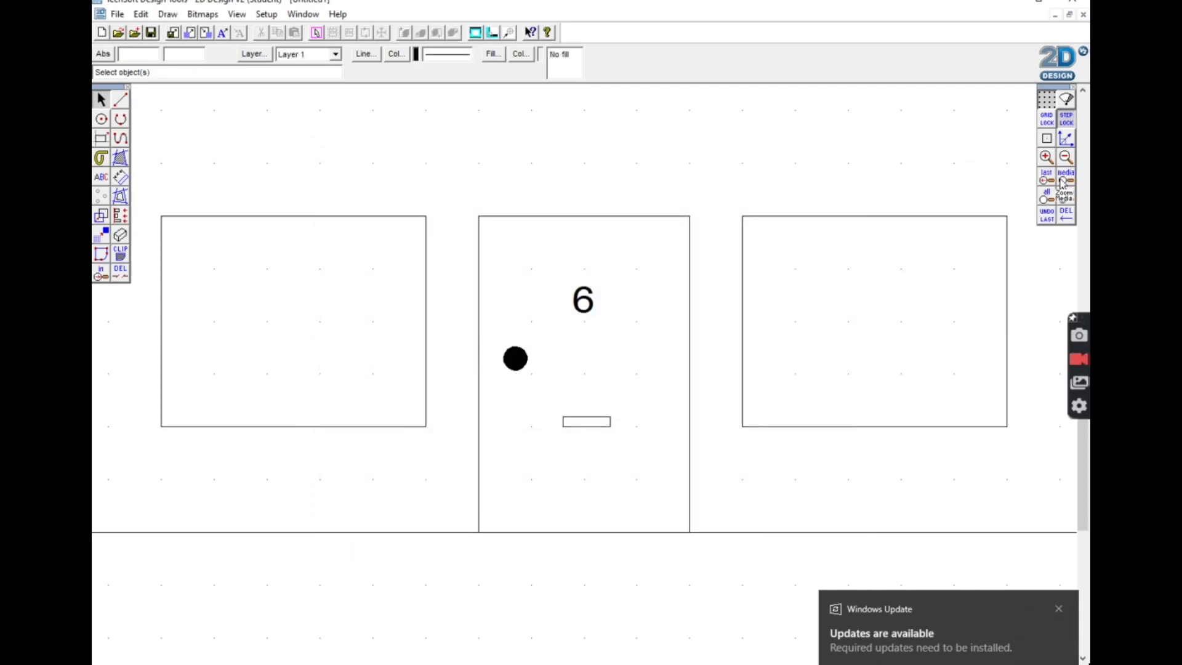
{"action": "left_click", "coordinate": [1067, 179]}
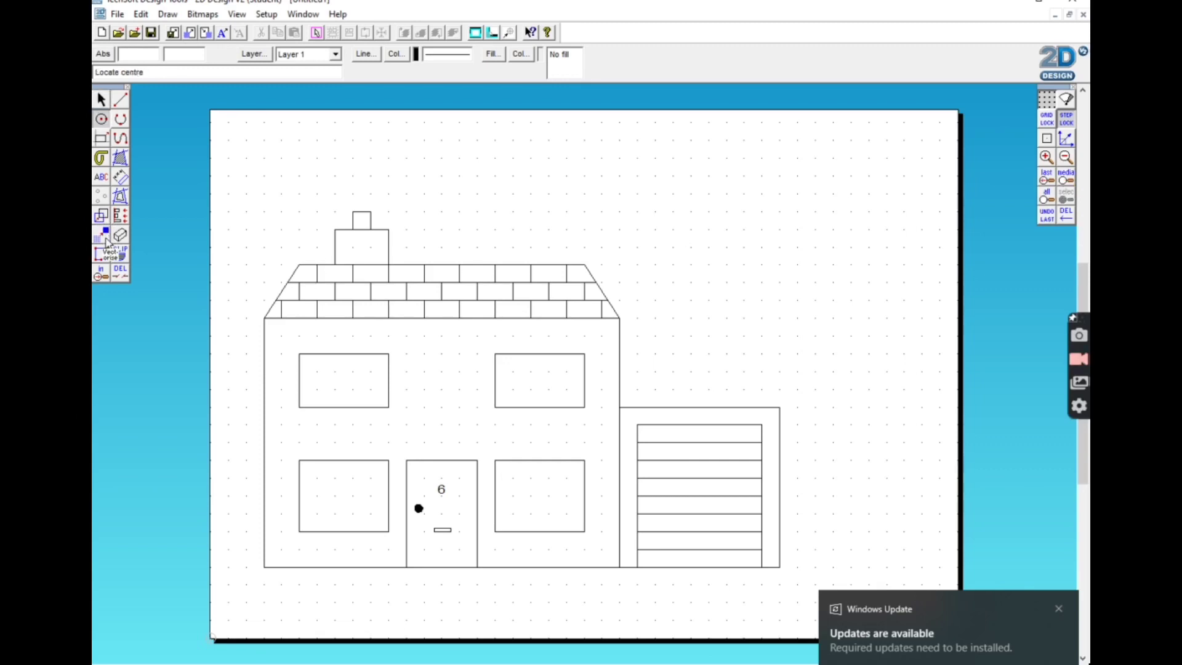
Zoom in on the chimney, leaving empty space above it for smoke circles.
{"action": "left_click", "coordinate": [101, 273]}
{"action": "left_click", "coordinate": [321, 159]}
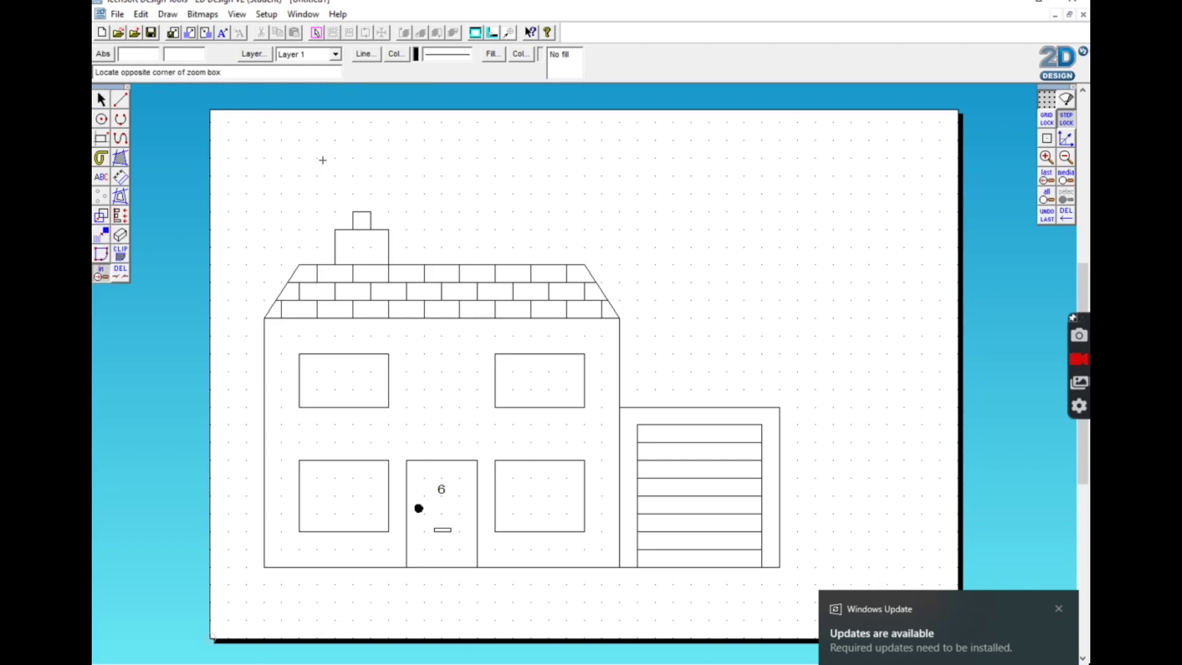
{"action": "left_click", "coordinate": [393, 212]}
{"action": "left_click", "coordinate": [277, 112]}
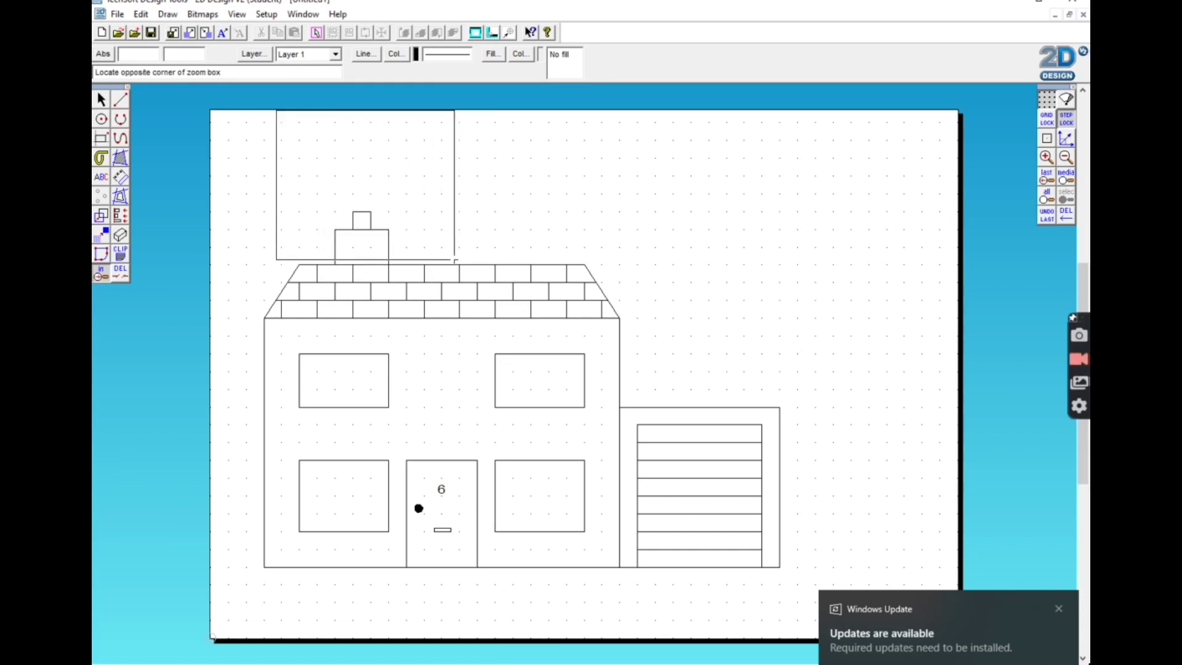
{"action": "left_click", "coordinate": [471, 274]}
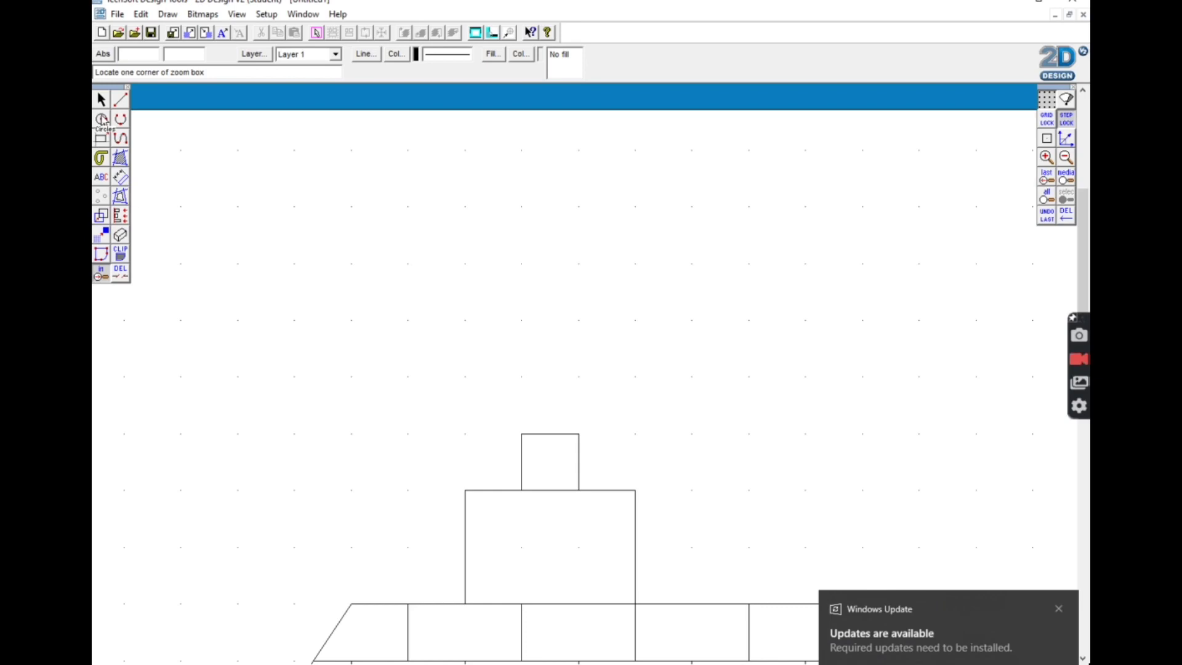
{"action": "left_click", "coordinate": [102, 119]}
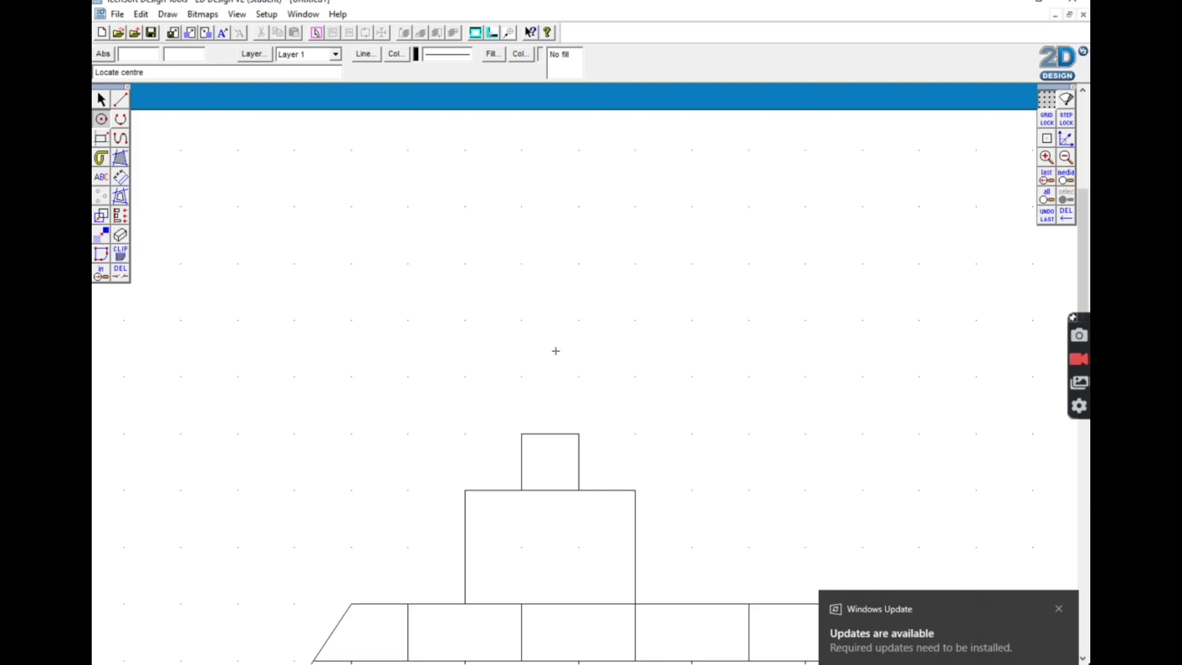
Draw a group of small overlapping outline circles just above the chimney.
{"action": "left_click", "coordinate": [535, 410]}
{"action": "left_click", "coordinate": [548, 420]}
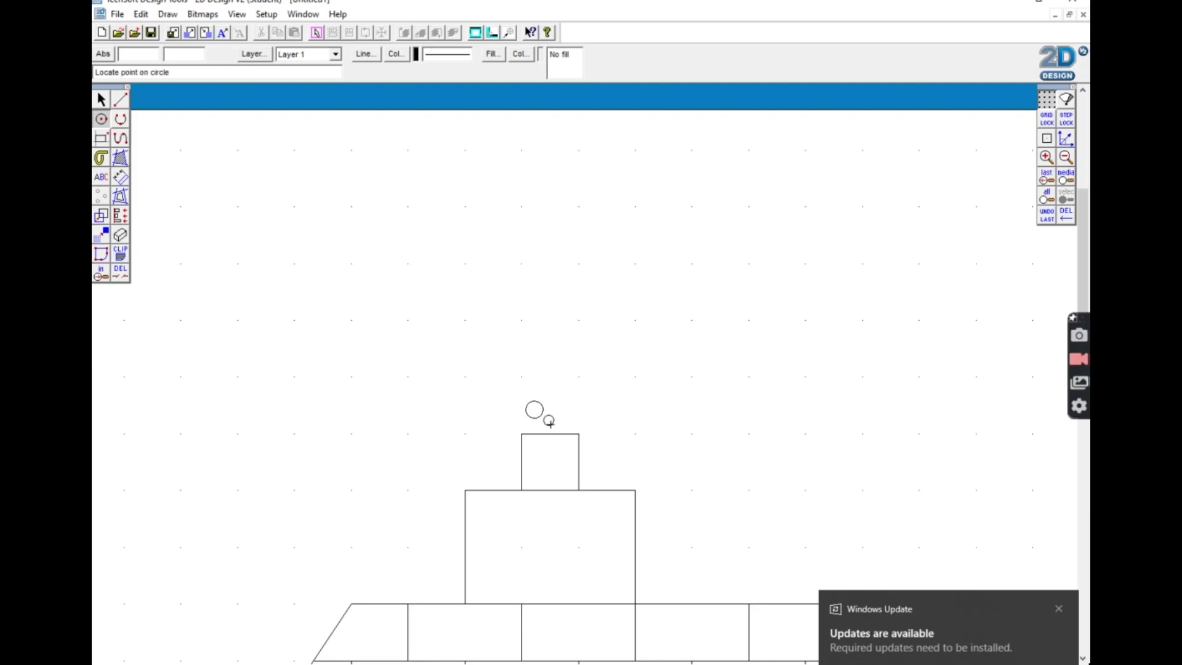
{"action": "left_click", "coordinate": [552, 429]}
{"action": "left_click", "coordinate": [556, 400]}
{"action": "left_click", "coordinate": [566, 404]}
{"action": "left_click", "coordinate": [573, 394]}
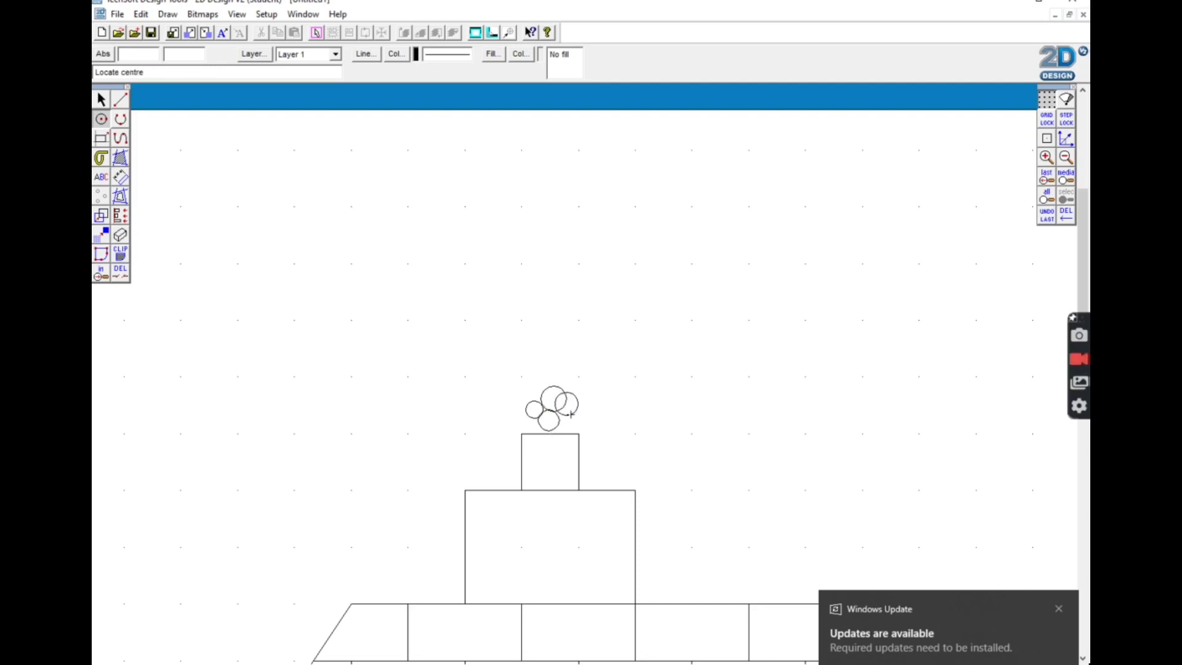
{"action": "left_click", "coordinate": [536, 382]}
{"action": "left_click", "coordinate": [553, 373]}
{"action": "left_click", "coordinate": [558, 361]}
{"action": "left_click", "coordinate": [560, 381]}
{"action": "left_click", "coordinate": [572, 386]}
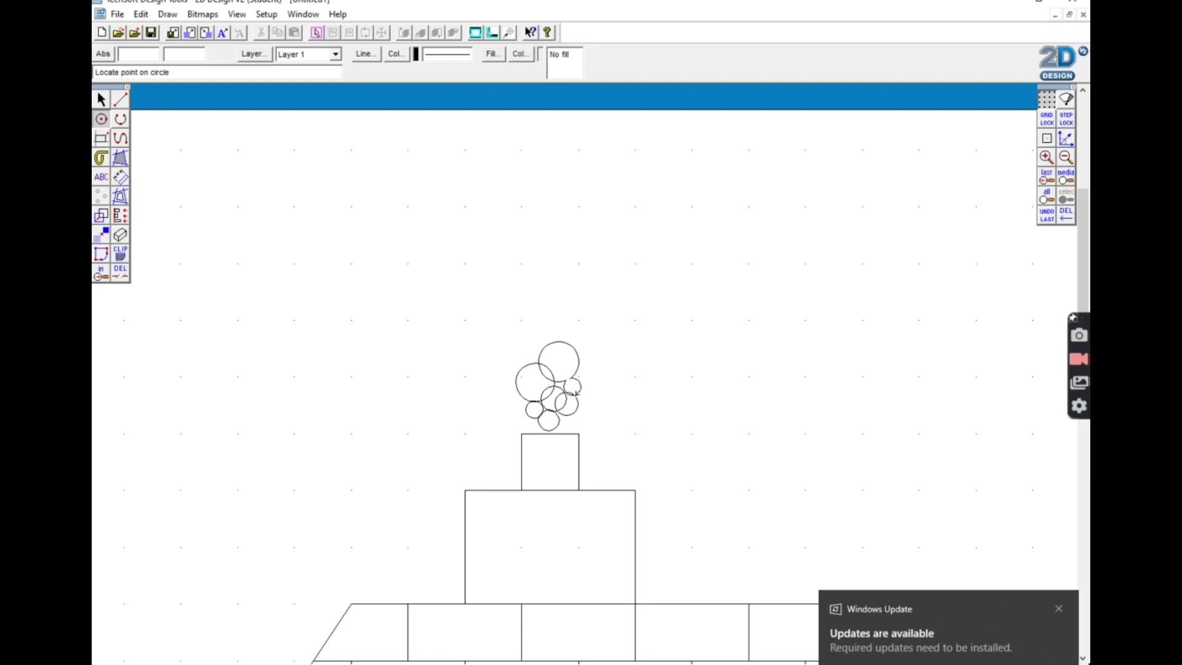
{"action": "left_click", "coordinate": [578, 393]}
{"action": "left_click", "coordinate": [585, 398]}
{"action": "left_click", "coordinate": [589, 413]}
{"action": "left_click", "coordinate": [588, 373]}
Stack more overlapping circles higher up so the smoke billows to the top.
{"action": "left_click", "coordinate": [588, 360]}
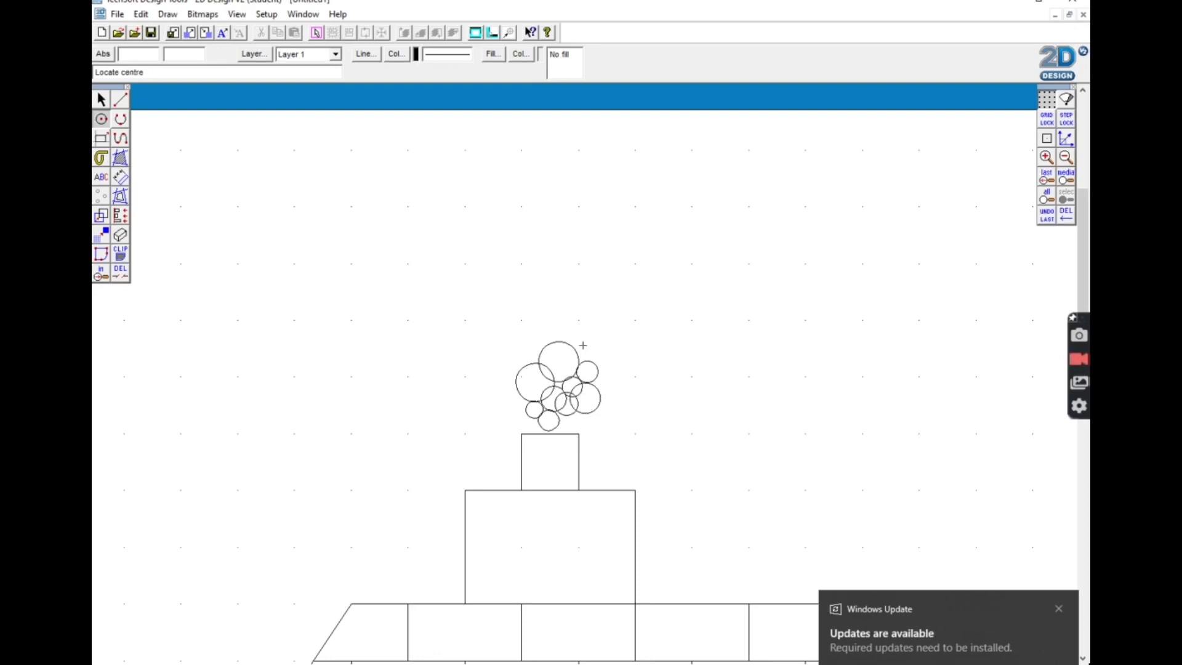
{"action": "left_click", "coordinate": [582, 345]}
{"action": "left_click", "coordinate": [573, 331]}
{"action": "left_click", "coordinate": [564, 320]}
{"action": "left_click", "coordinate": [547, 326]}
{"action": "left_click", "coordinate": [539, 332]}
{"action": "left_click", "coordinate": [550, 317]}
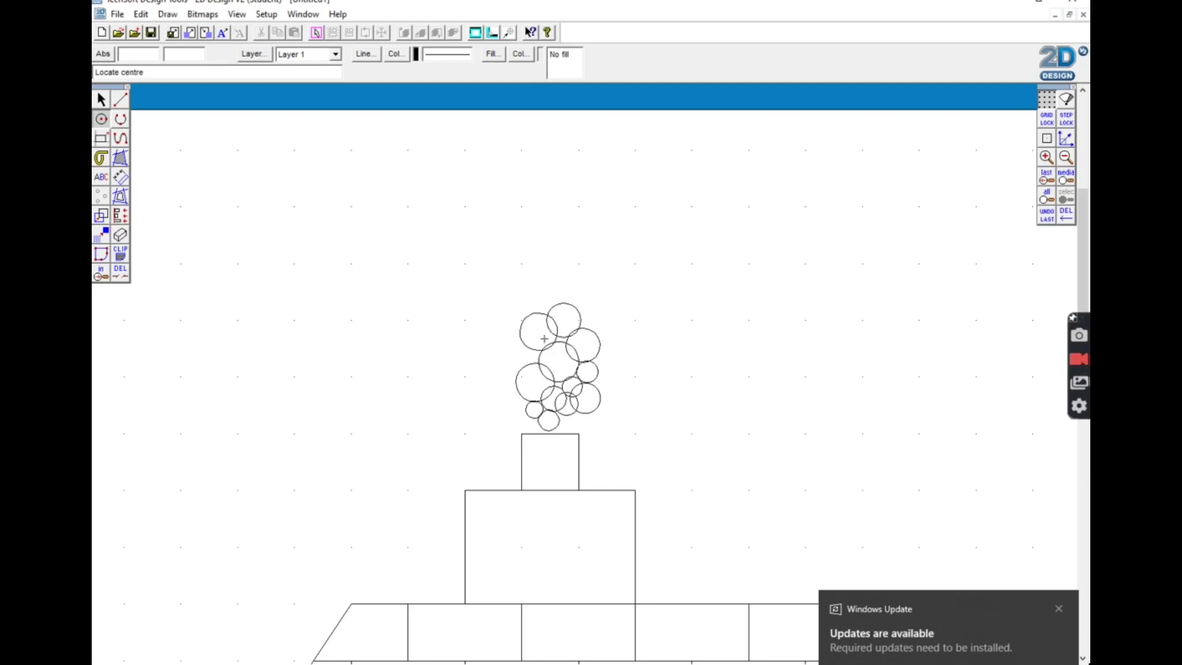
{"action": "left_click", "coordinate": [543, 292]}
{"action": "left_click", "coordinate": [536, 280]}
{"action": "left_click", "coordinate": [534, 306]}
{"action": "left_click", "coordinate": [547, 306]}
{"action": "left_click", "coordinate": [562, 306]}
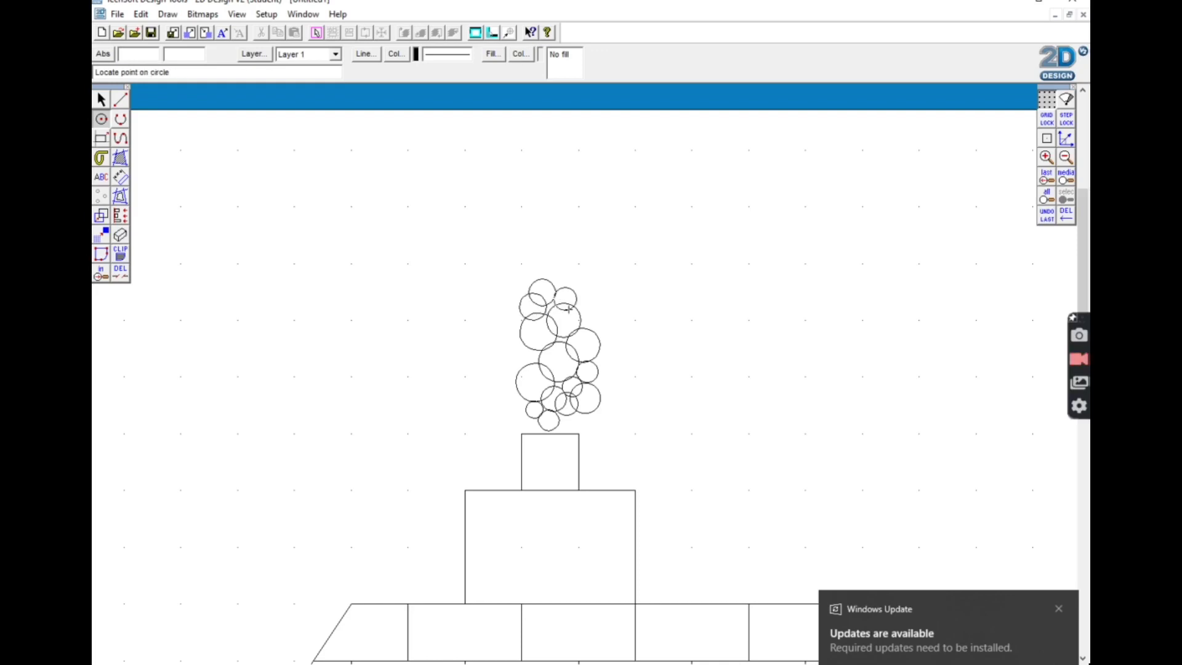
{"action": "left_click", "coordinate": [589, 314]}
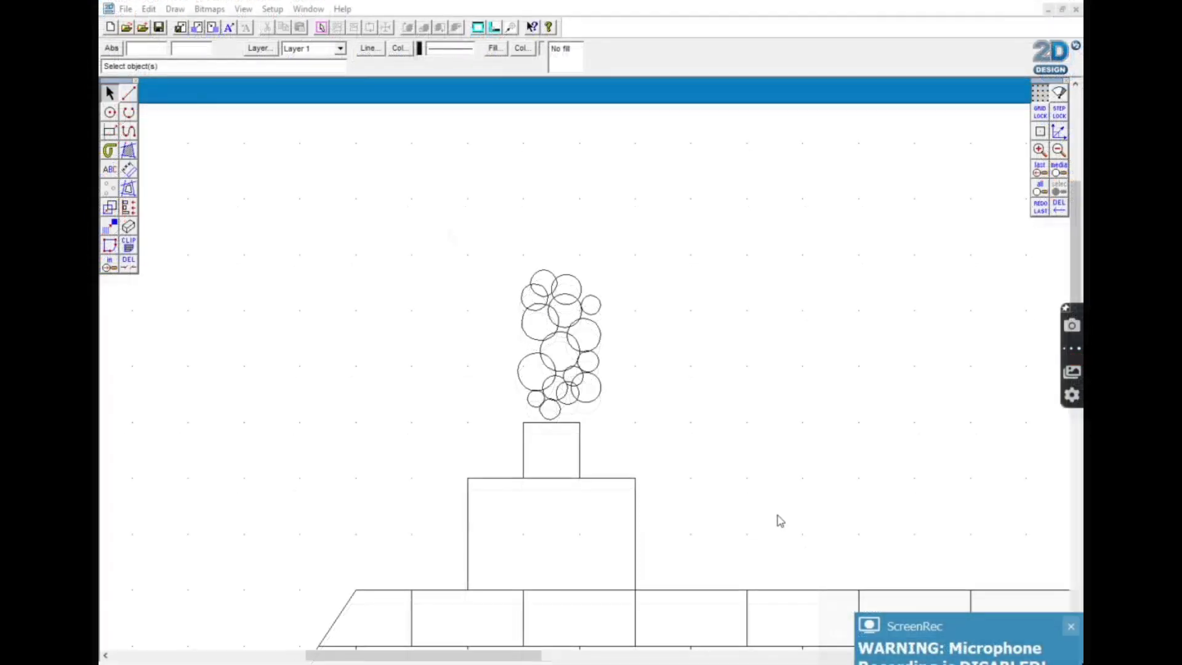
Give one circle near the top of the smoke a solid grey fill, then deselect it.
{"action": "left_click", "coordinate": [562, 316]}
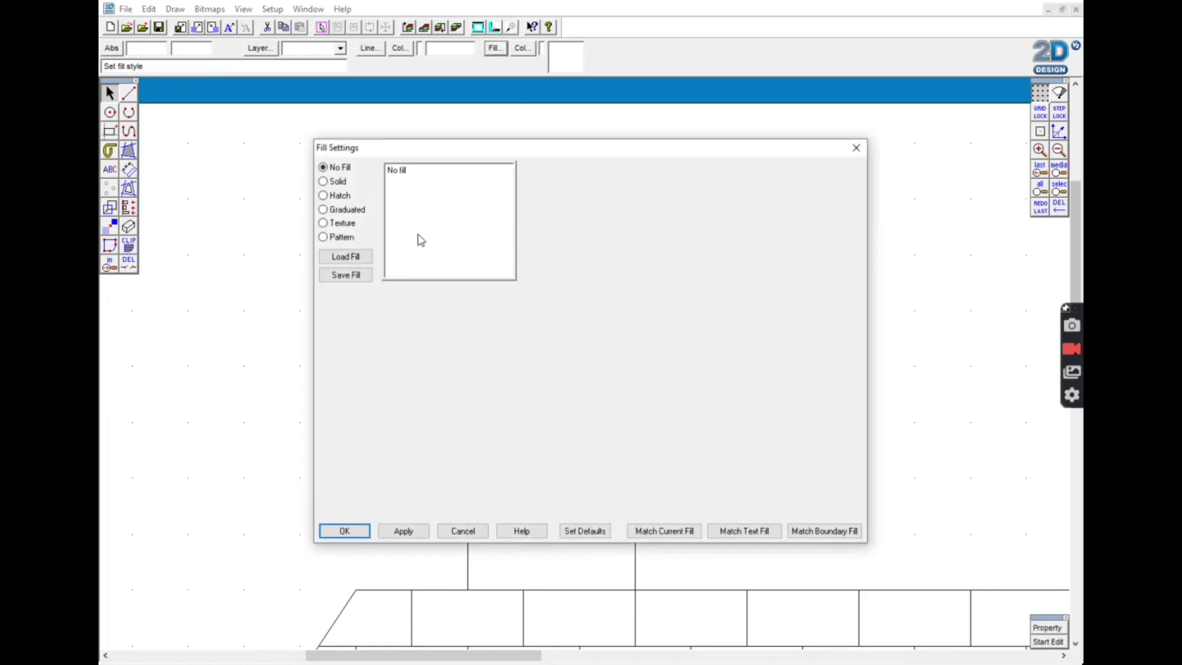
{"action": "left_click", "coordinate": [324, 181]}
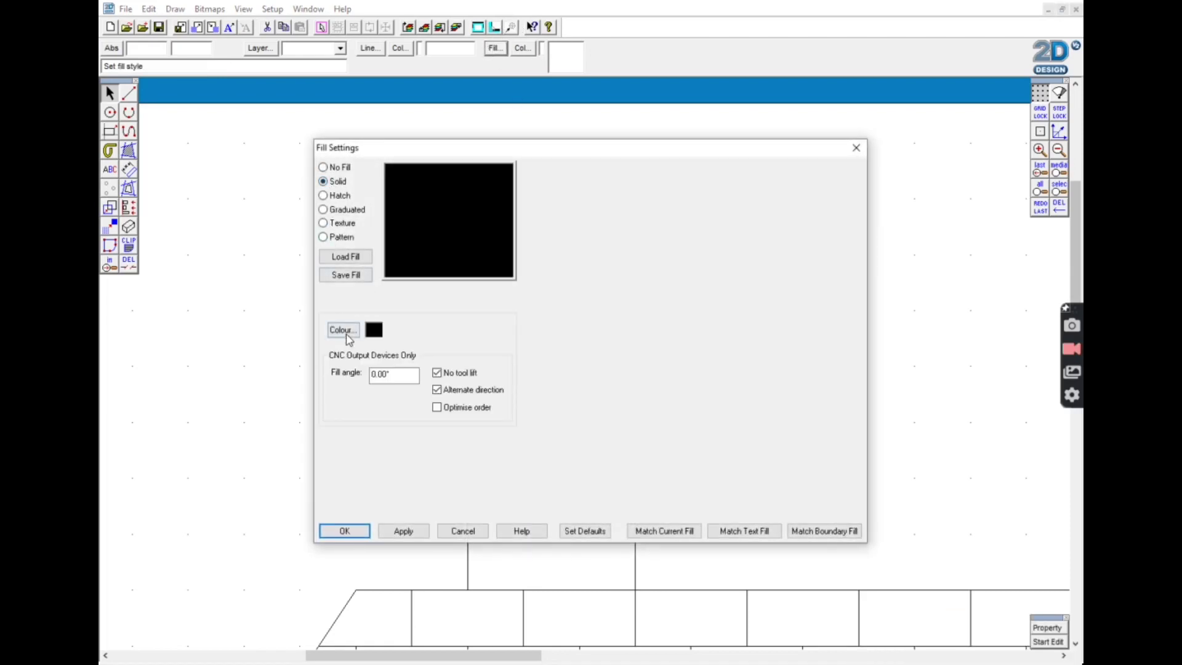
{"action": "left_click", "coordinate": [343, 331]}
{"action": "left_click", "coordinate": [617, 348]}
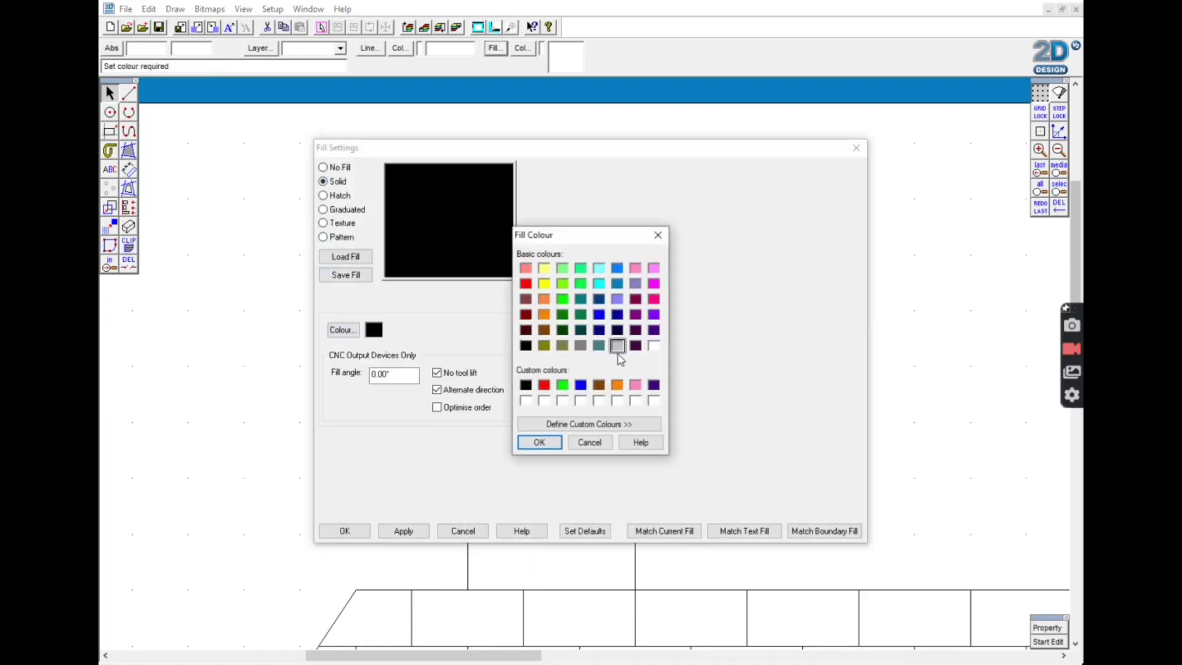
{"action": "left_click", "coordinate": [540, 442]}
{"action": "left_click", "coordinate": [345, 530]}
{"action": "left_click", "coordinate": [379, 384]}
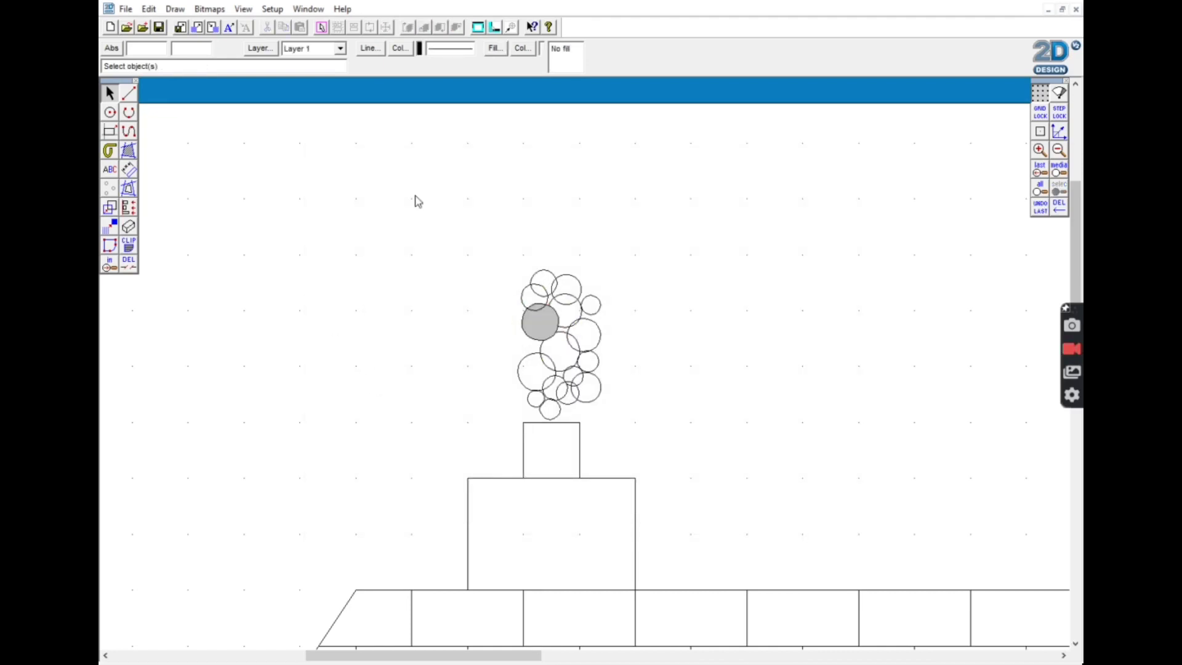
Box-select all the smoke circles and give them a solid grey fill.
{"action": "left_click_drag", "start_coordinate": [463, 233], "coordinate": [700, 437]}
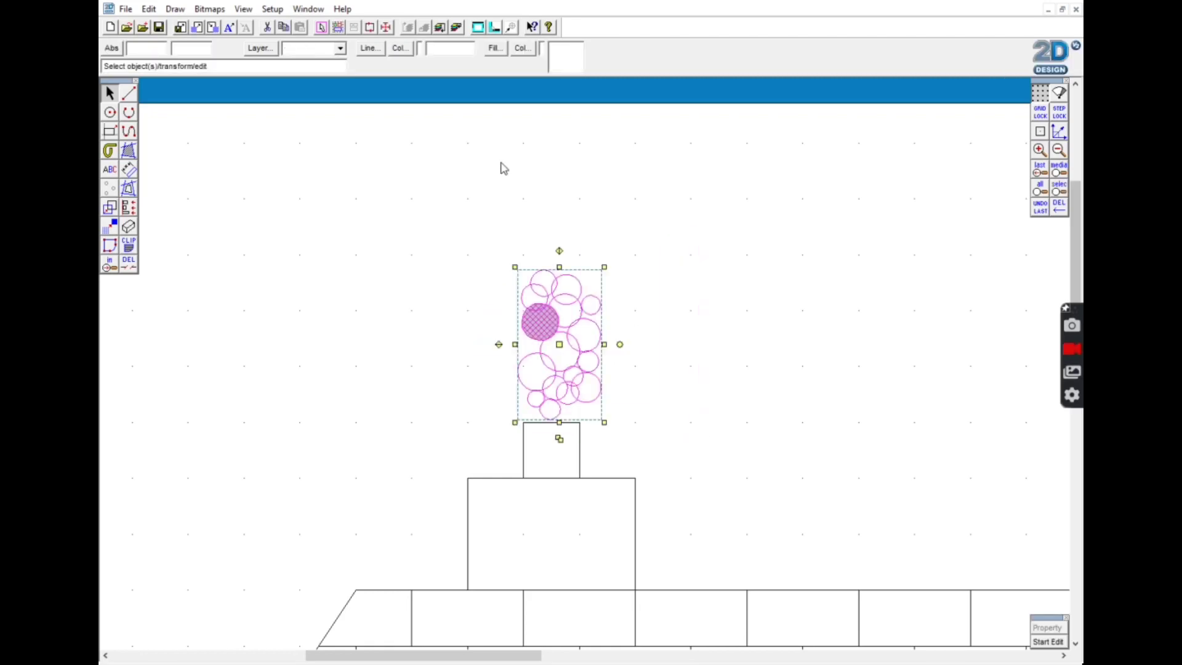
{"action": "left_click", "coordinate": [495, 49]}
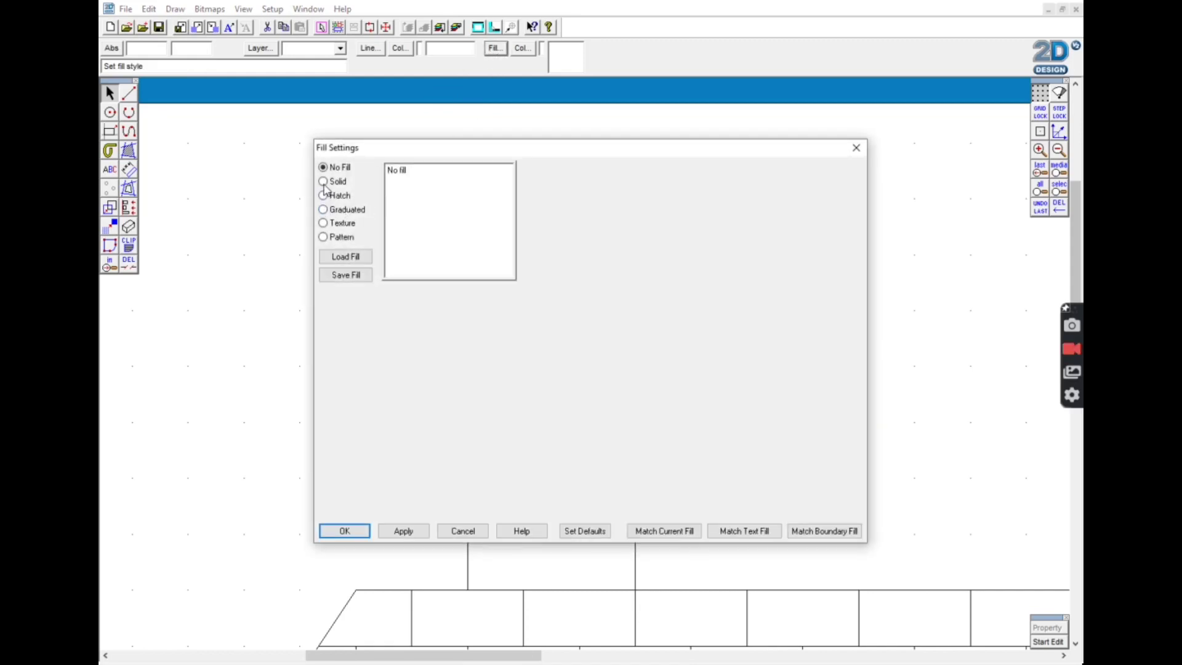
{"action": "left_click", "coordinate": [323, 183]}
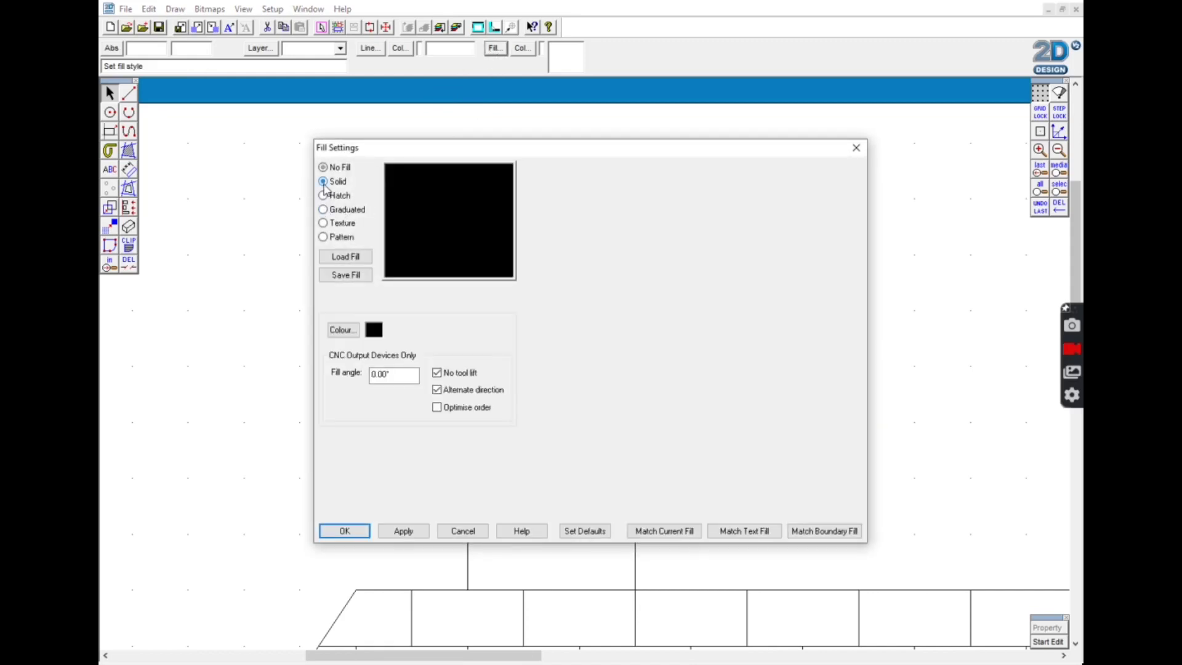
{"action": "left_click", "coordinate": [343, 330]}
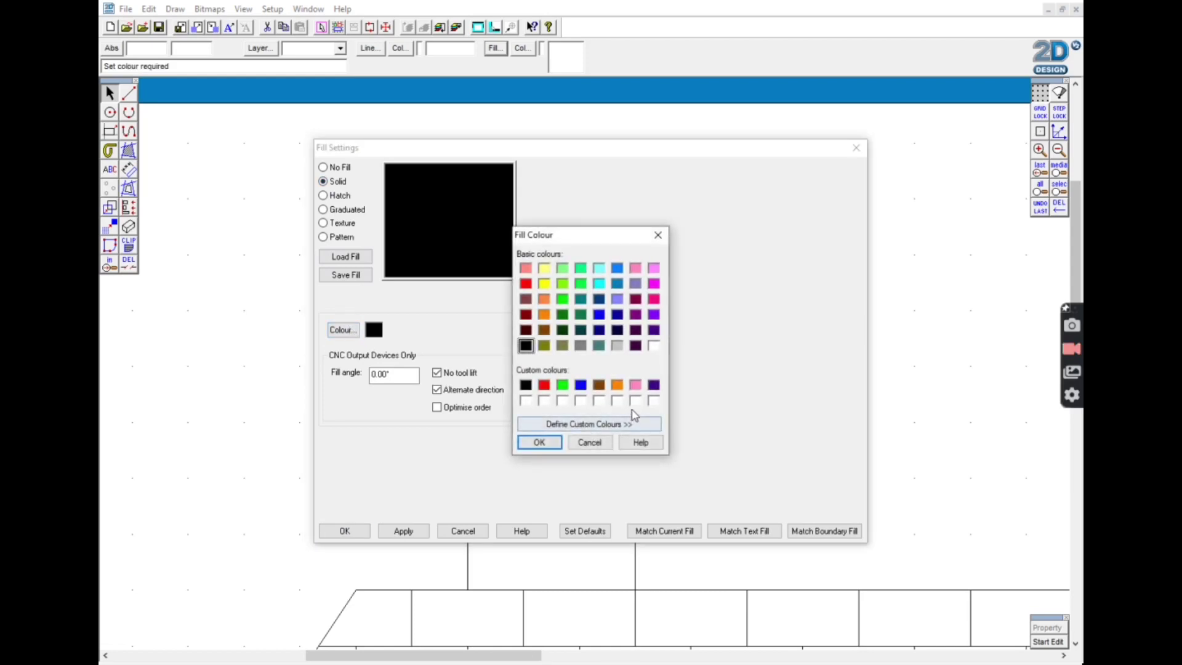
{"action": "left_click", "coordinate": [618, 346]}
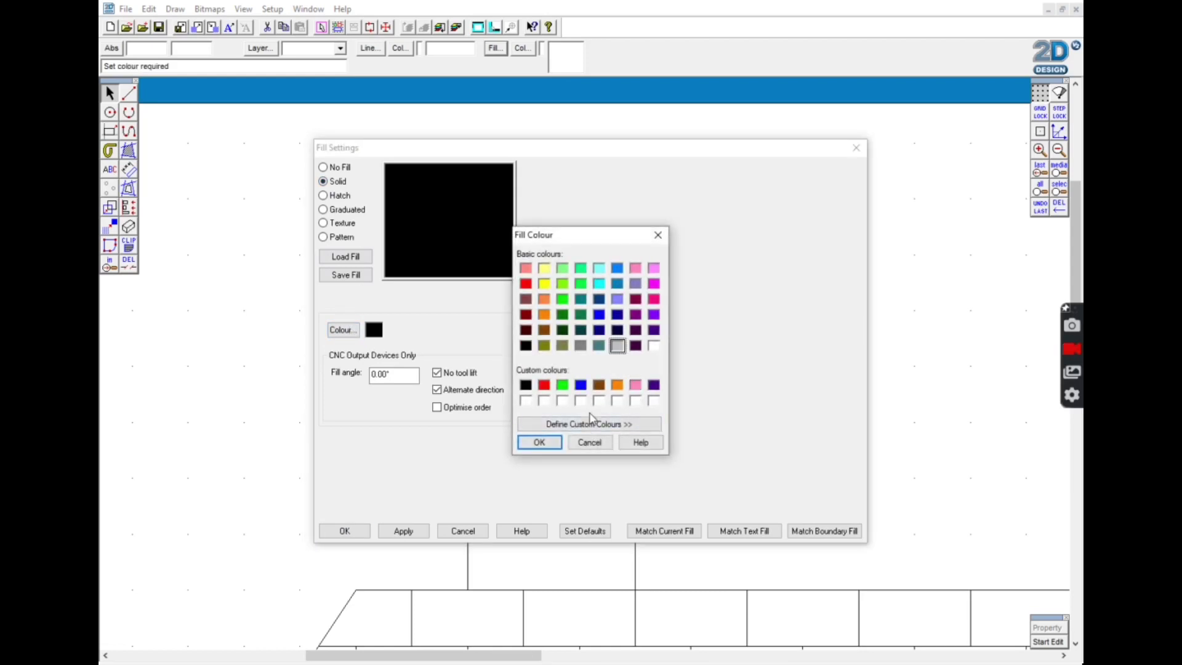
{"action": "left_click", "coordinate": [552, 443]}
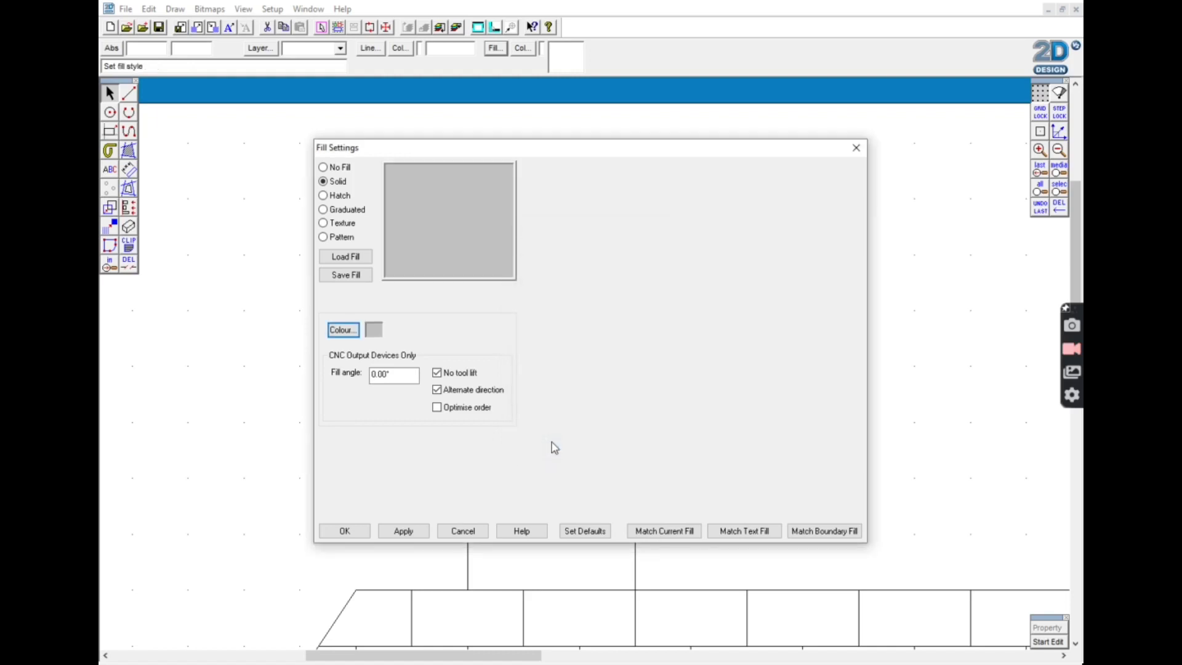
{"action": "left_click", "coordinate": [343, 531]}
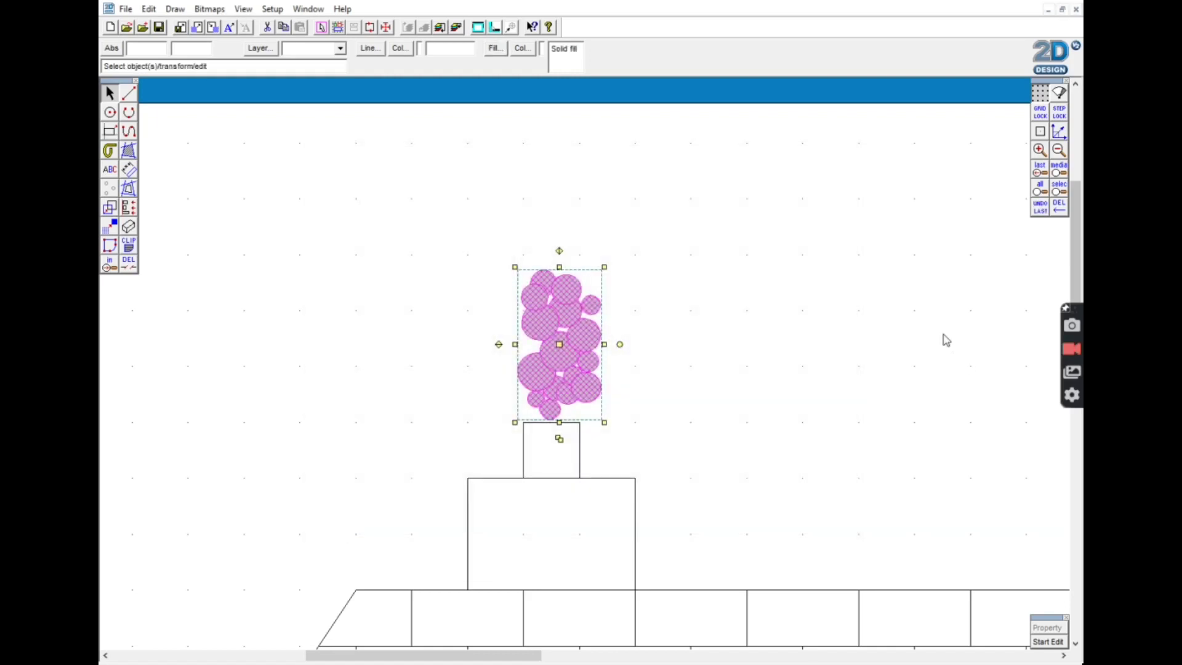
{"action": "left_click", "coordinate": [837, 297]}
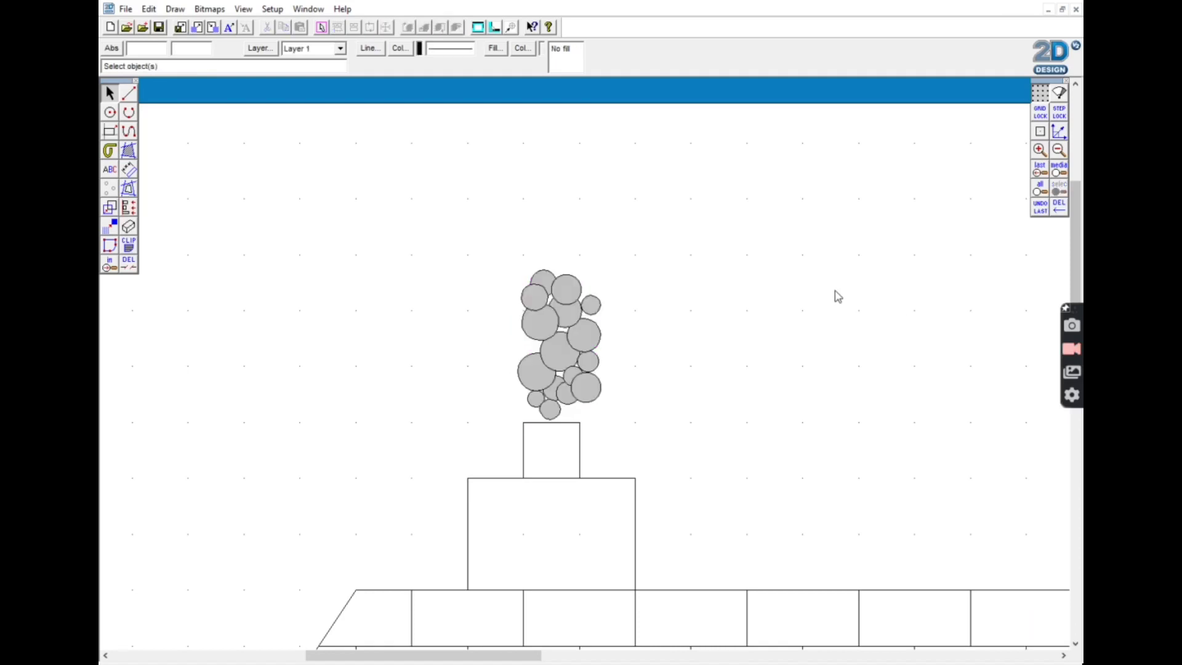